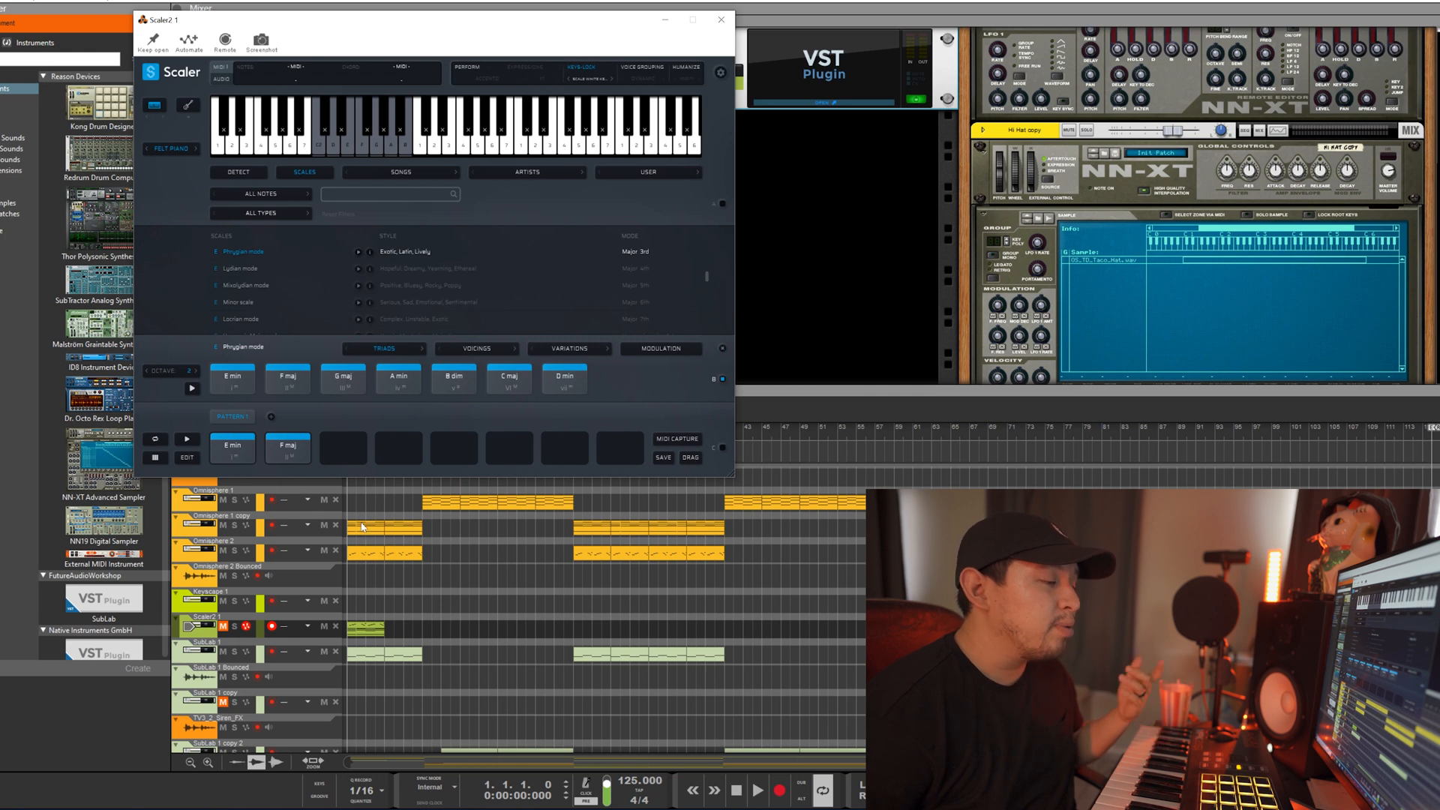
Close the Scaler plugin window and audition notes in the first Omnisphere 1 copy clip, closing its note editor when done
left_click(720, 21)
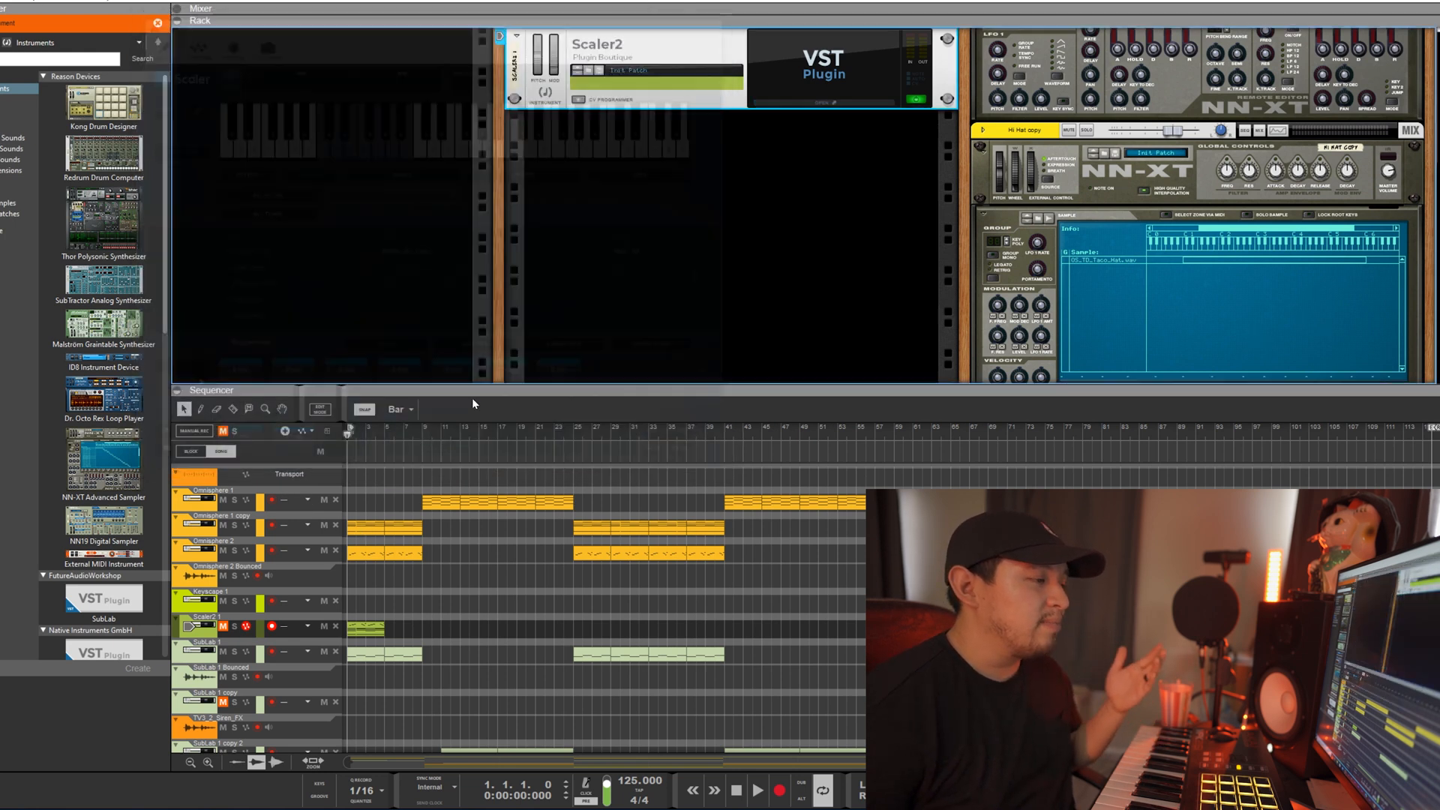
double_click(364, 528)
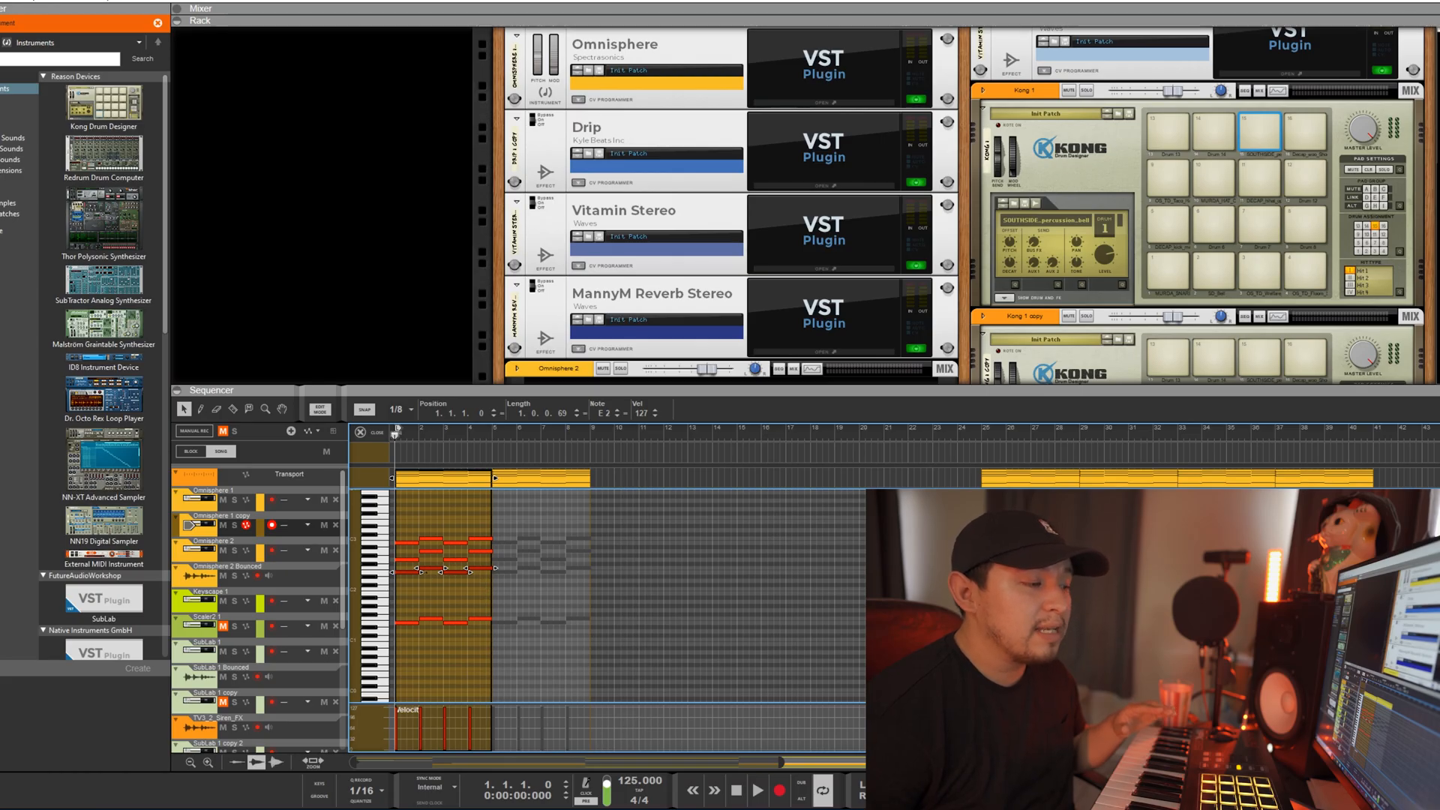
left_click(460, 580)
left_click(459, 623)
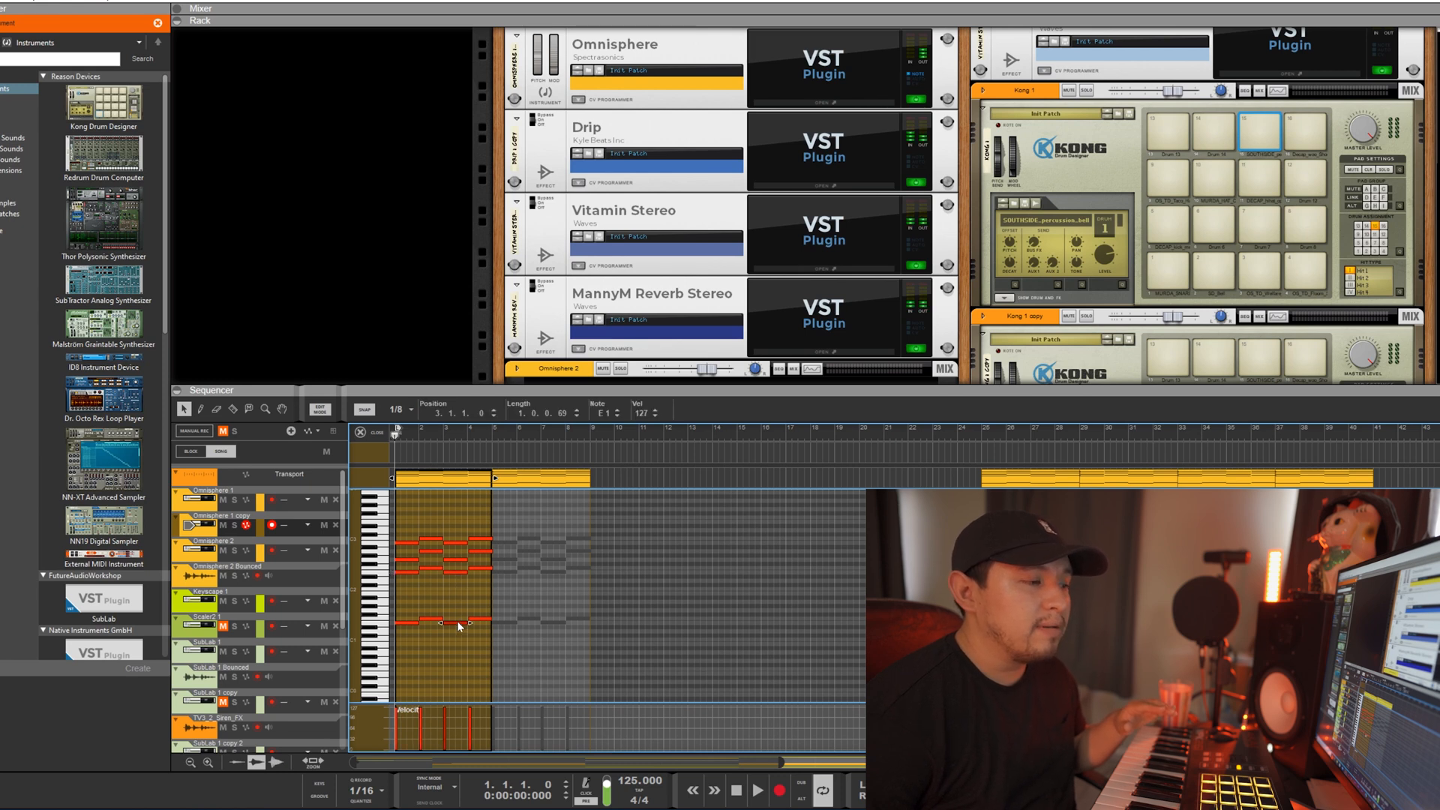
left_click(362, 432)
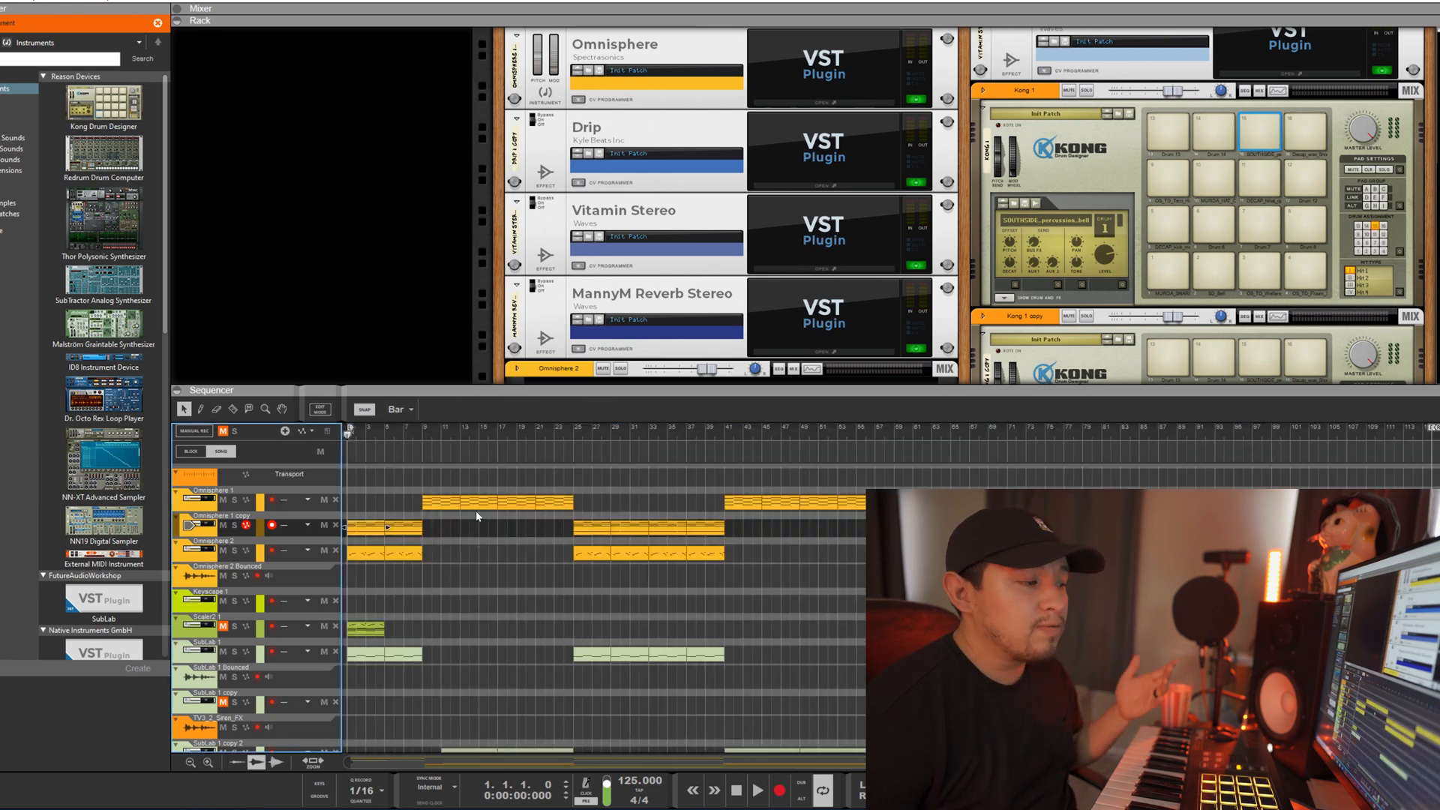
Look over the arrangement's tracks and reopen the first Omnisphere 1 copy clip to examine its chord notes before closing it
left_click(487, 574)
scroll(473, 574, "down", 3)
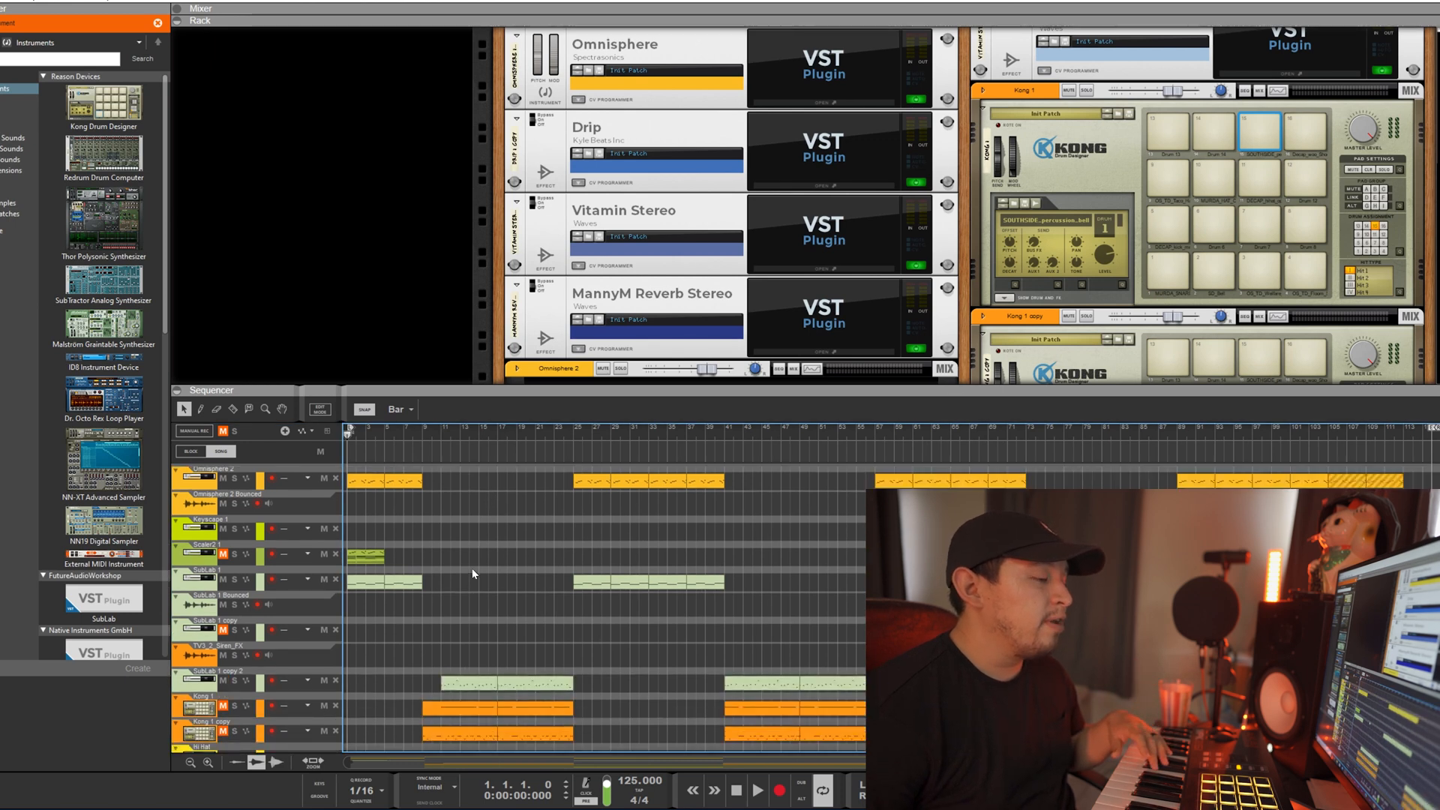
scroll(473, 574, "up", 3)
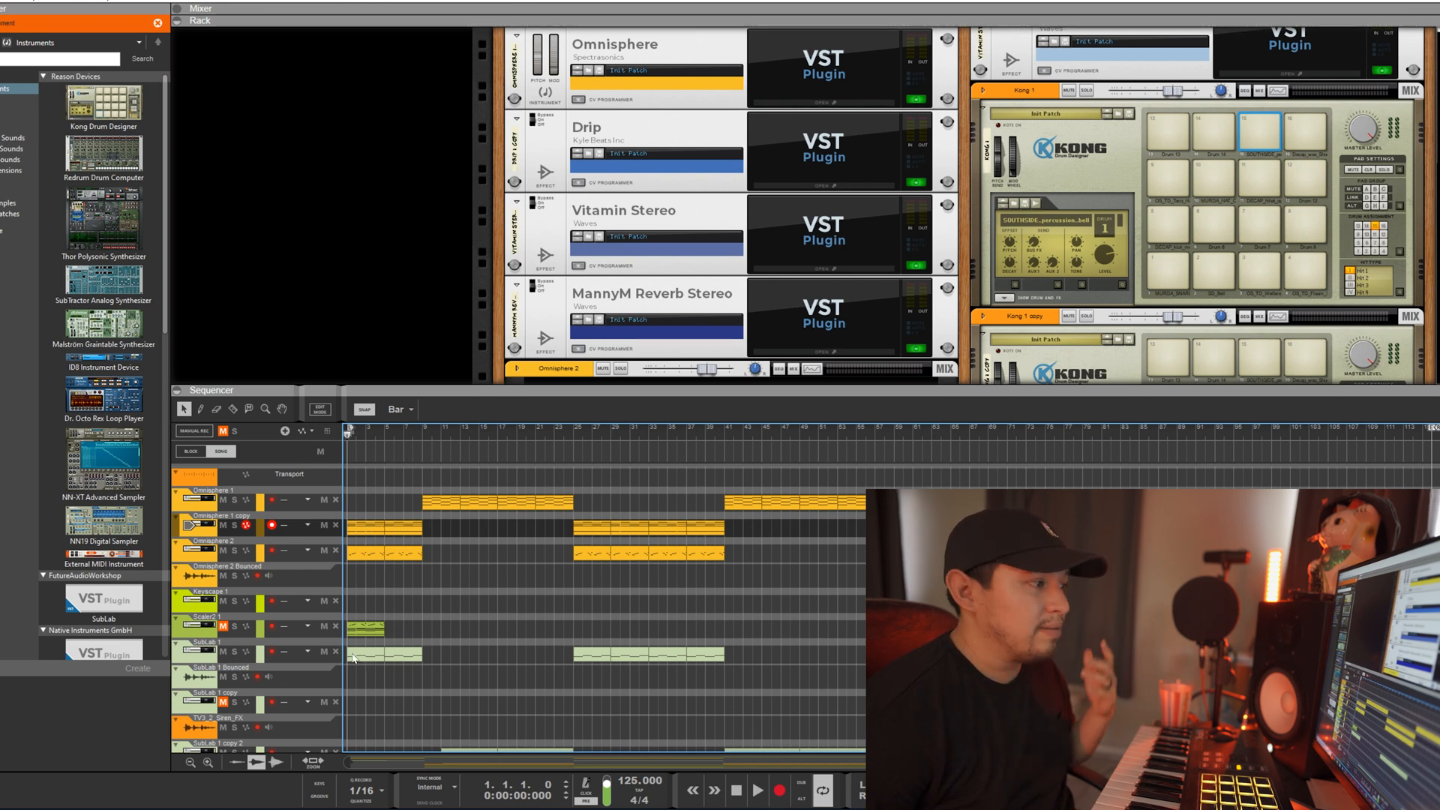
left_click(234, 525)
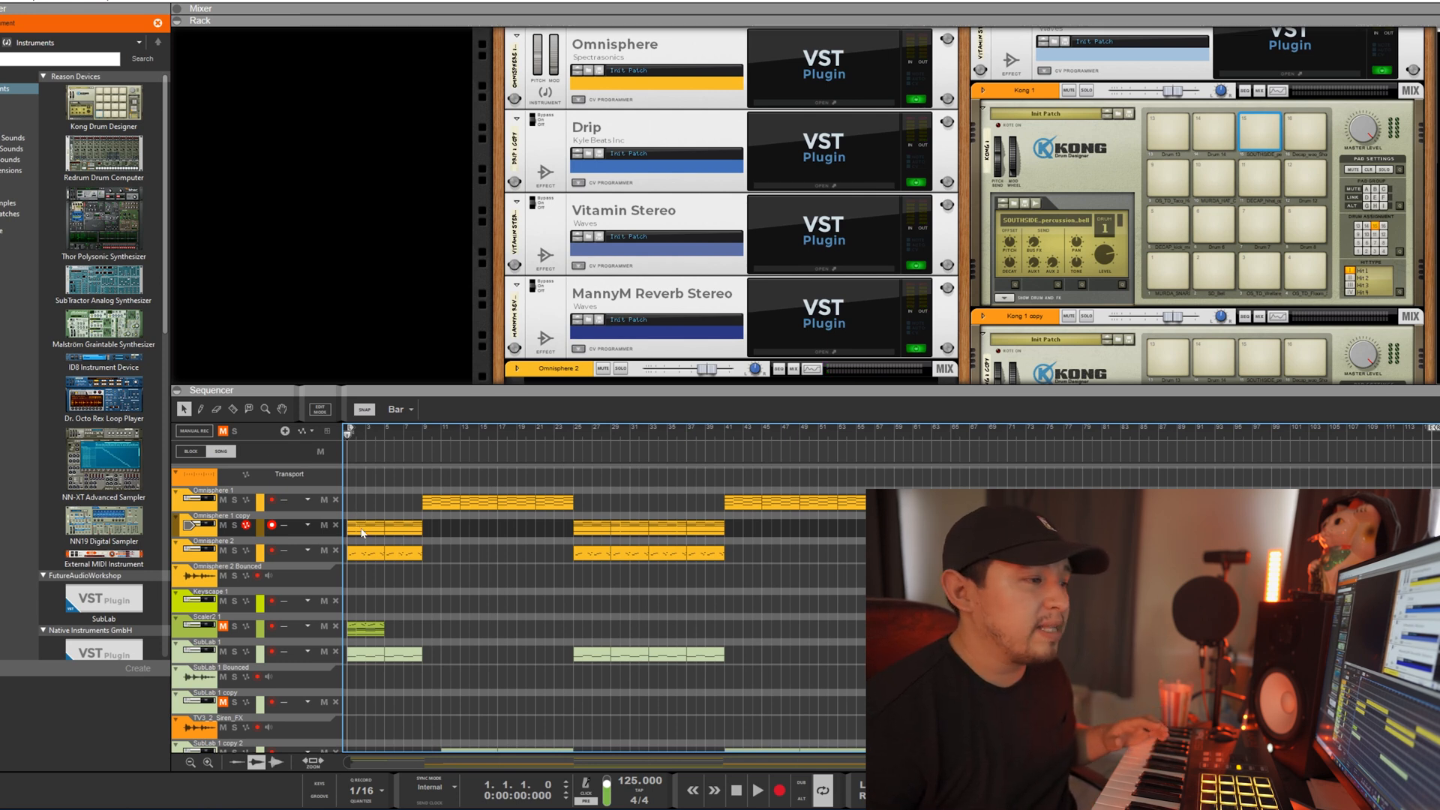
double_click(362, 531)
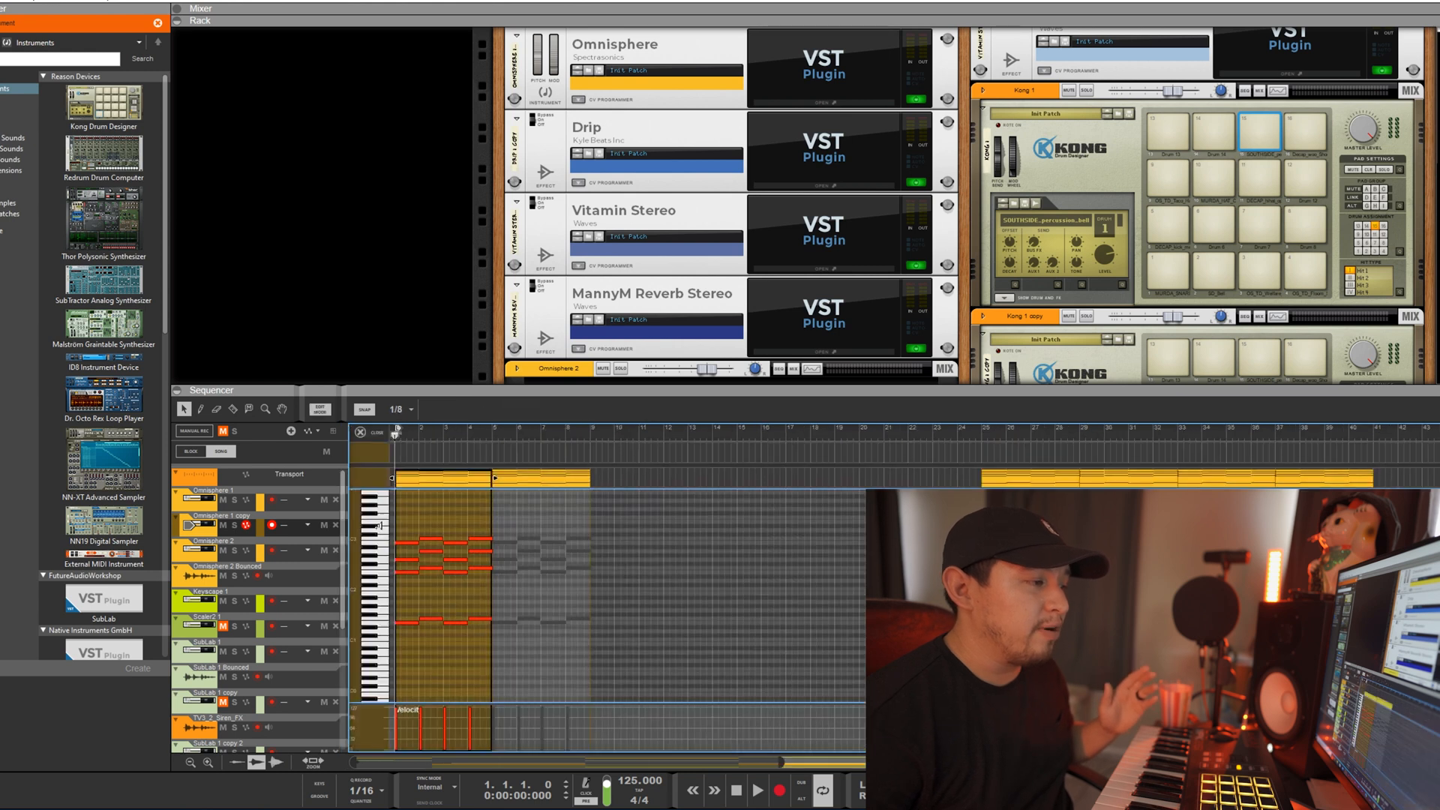
left_click(361, 433)
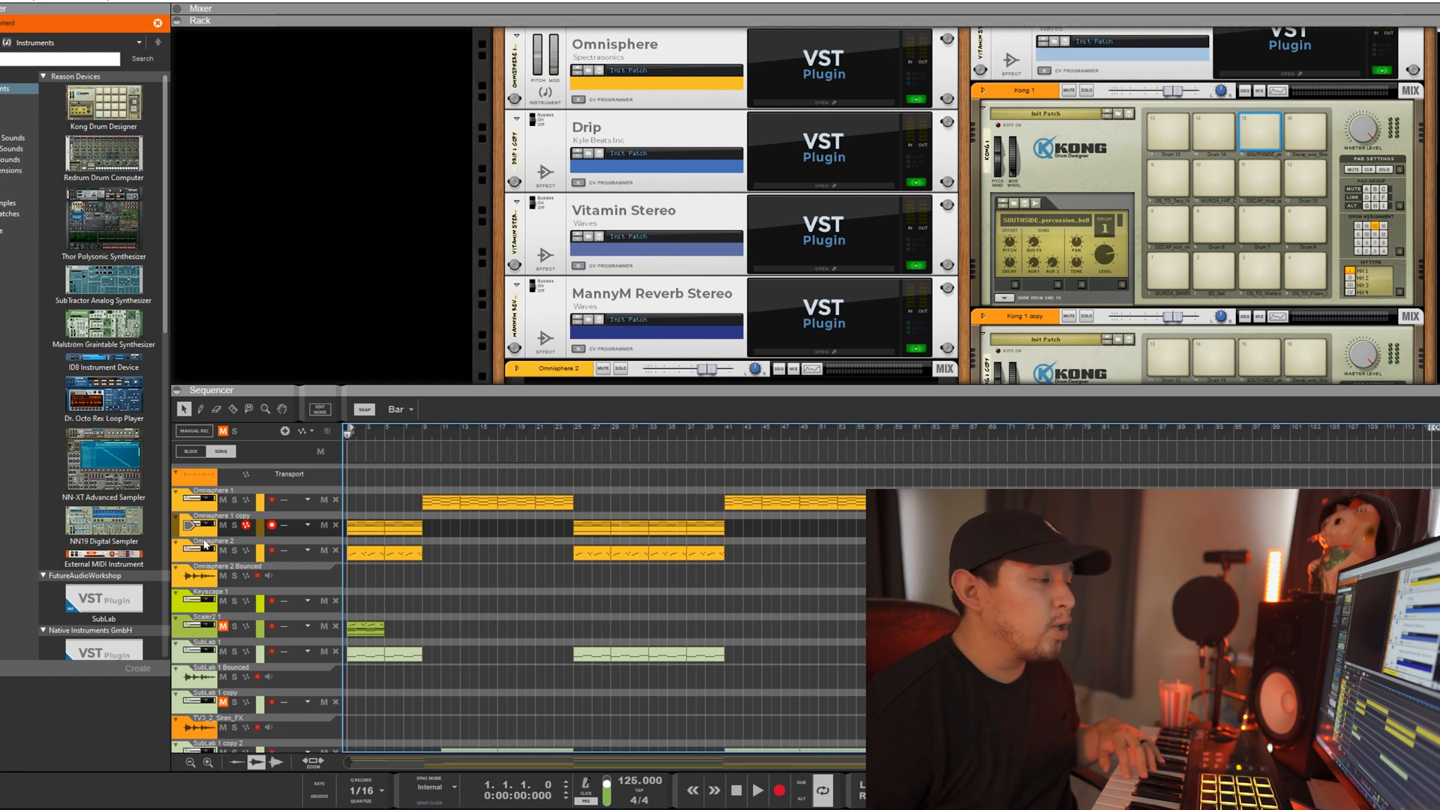
Open the Scaler2 track's plugin window and examine its Keys-Lock control and the Scale White Keys mode selector
left_click(204, 627)
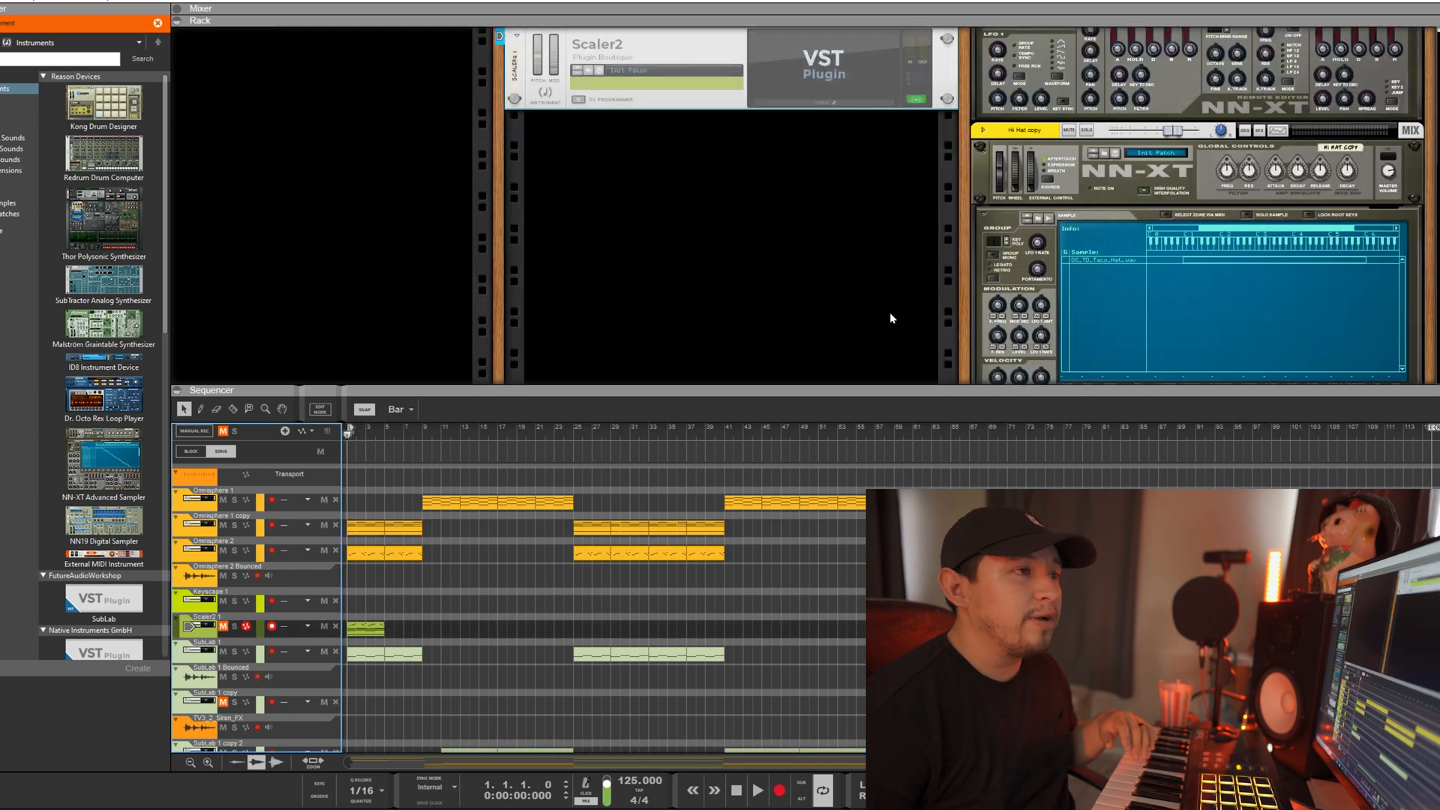
left_click(826, 105)
mouse_move(489, 20)
left_mouse_down()
mouse_move(476, 22)
mouse_move(493, 15)
left_mouse_up()
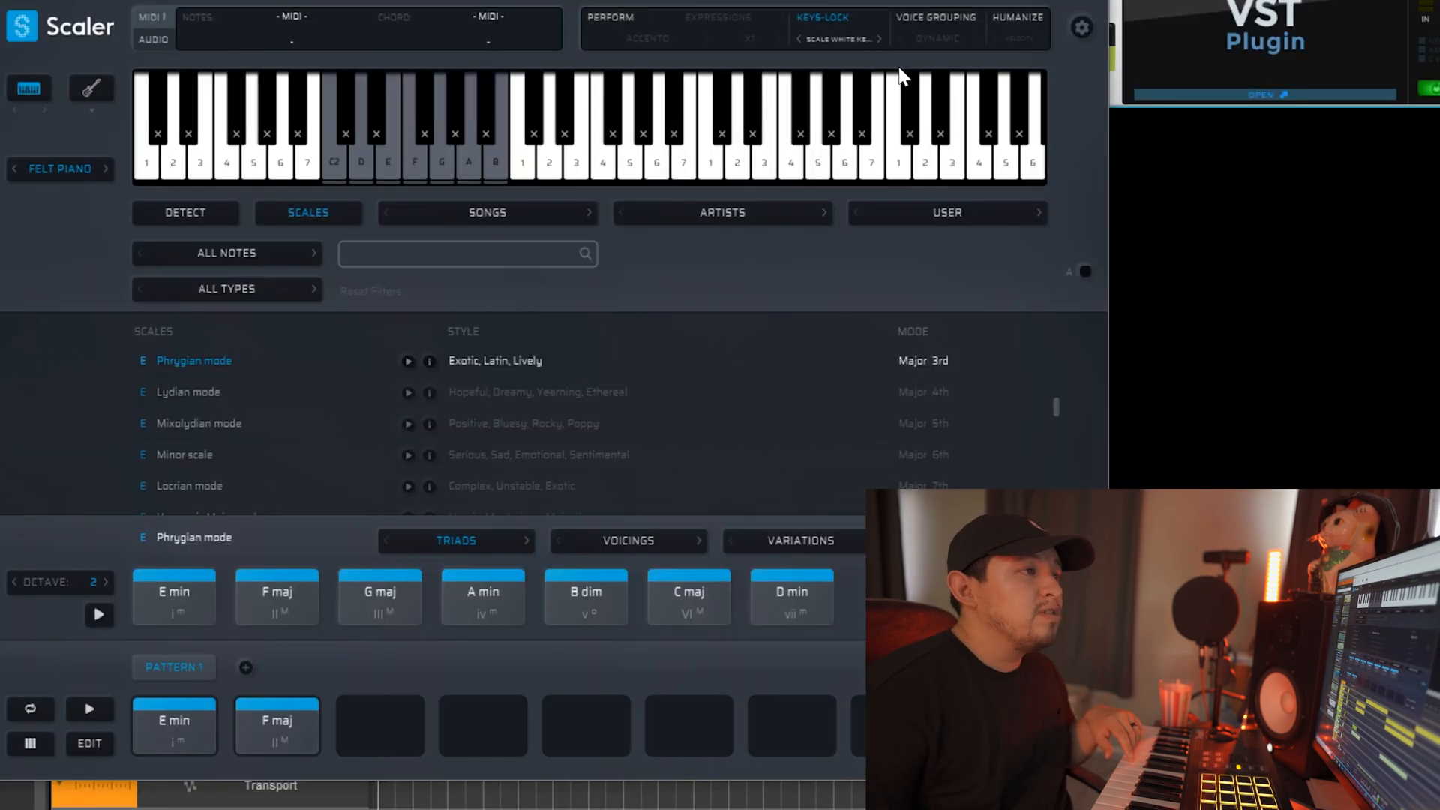
left_click(828, 25)
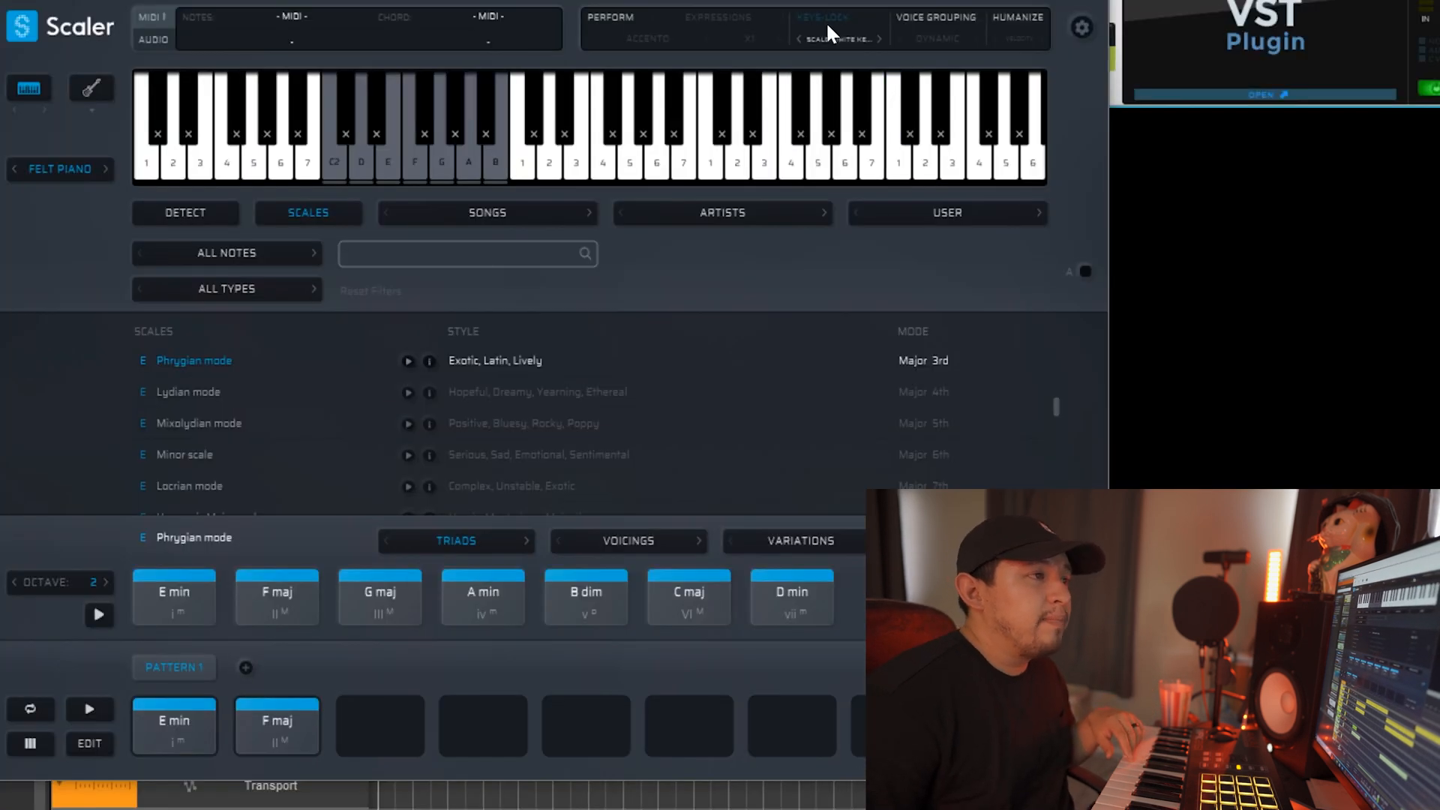
left_click(834, 40)
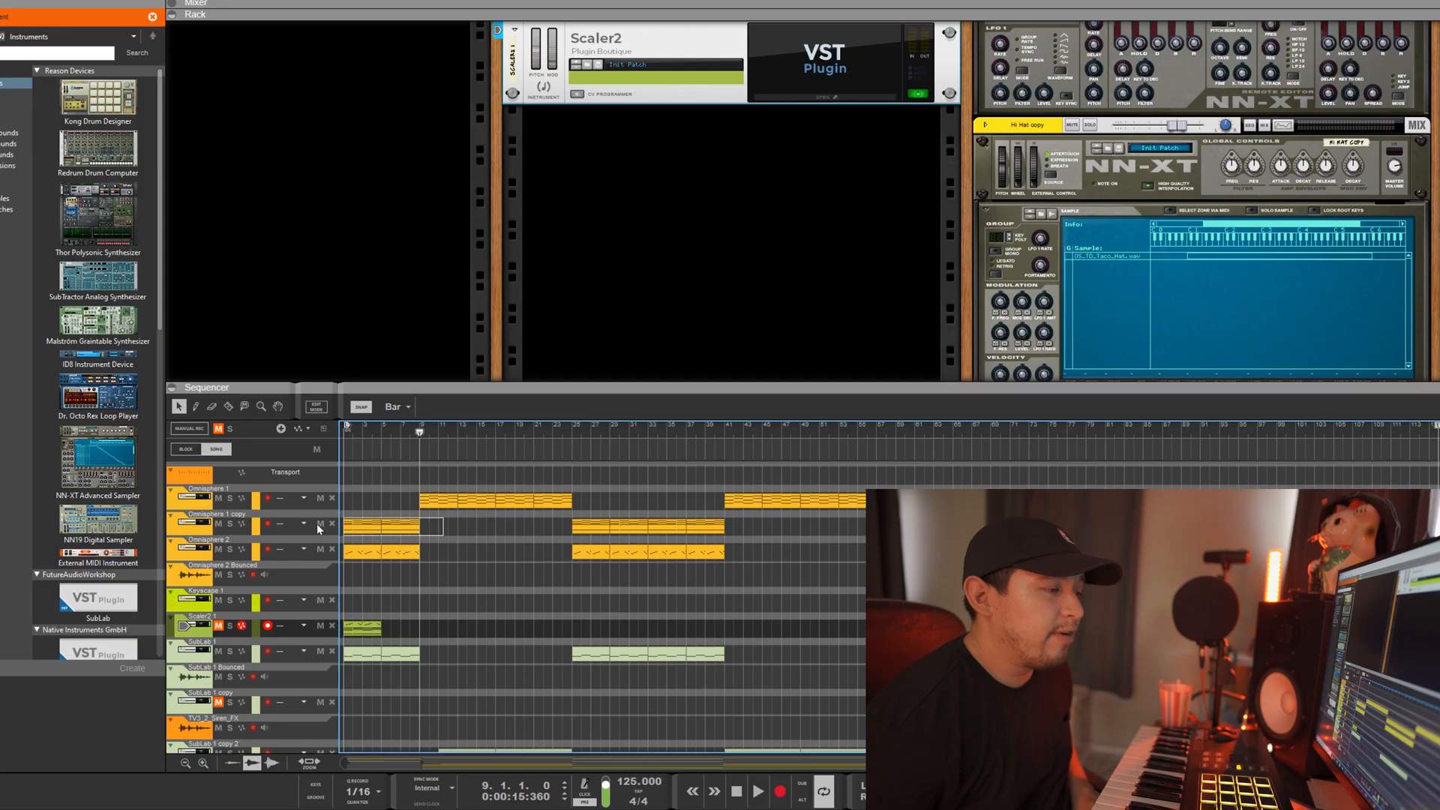
Open the Omnisphere 1 clip at bar 9 to examine its chord notes, and return to the arrangement
left_click(383, 525)
left_click(442, 528)
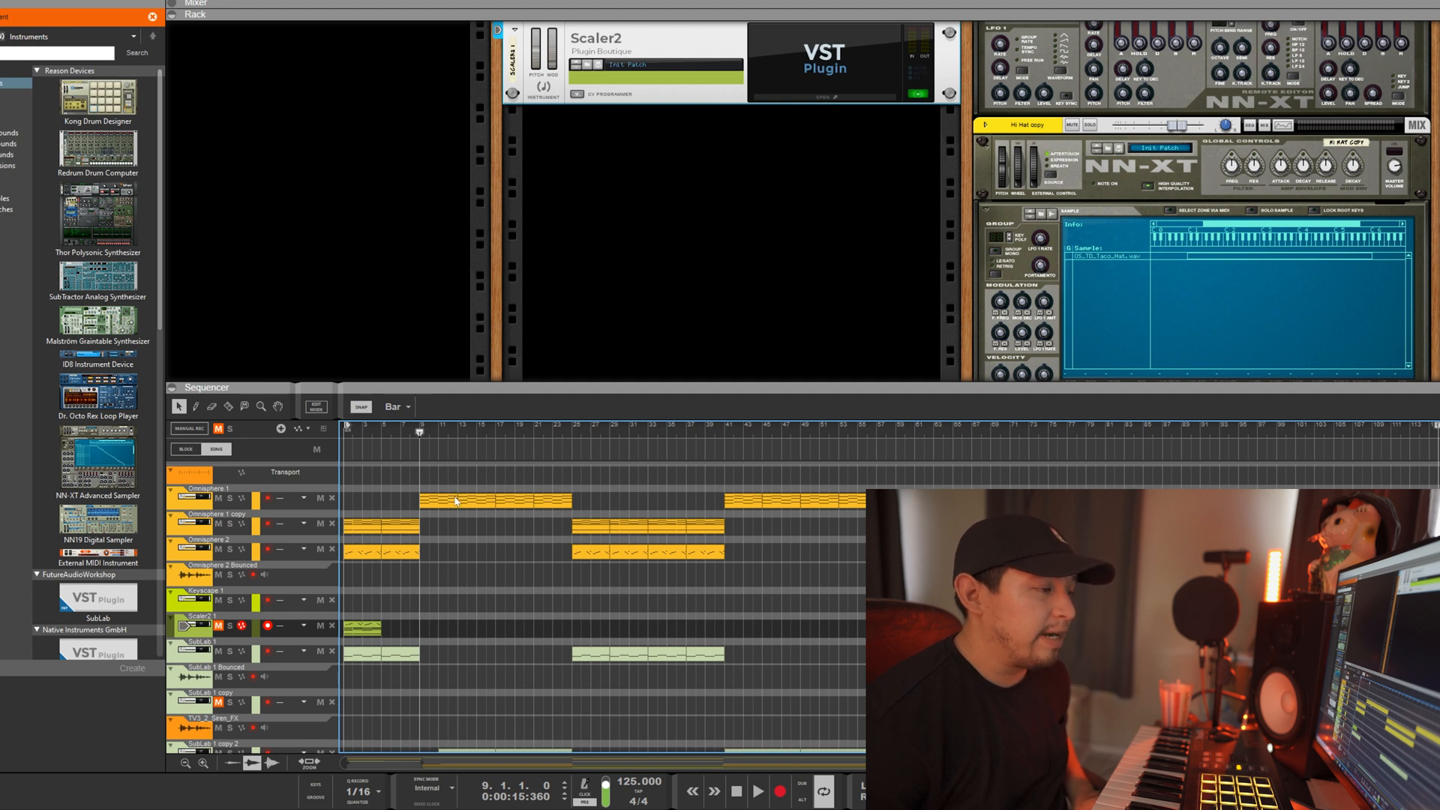
double_click(451, 499)
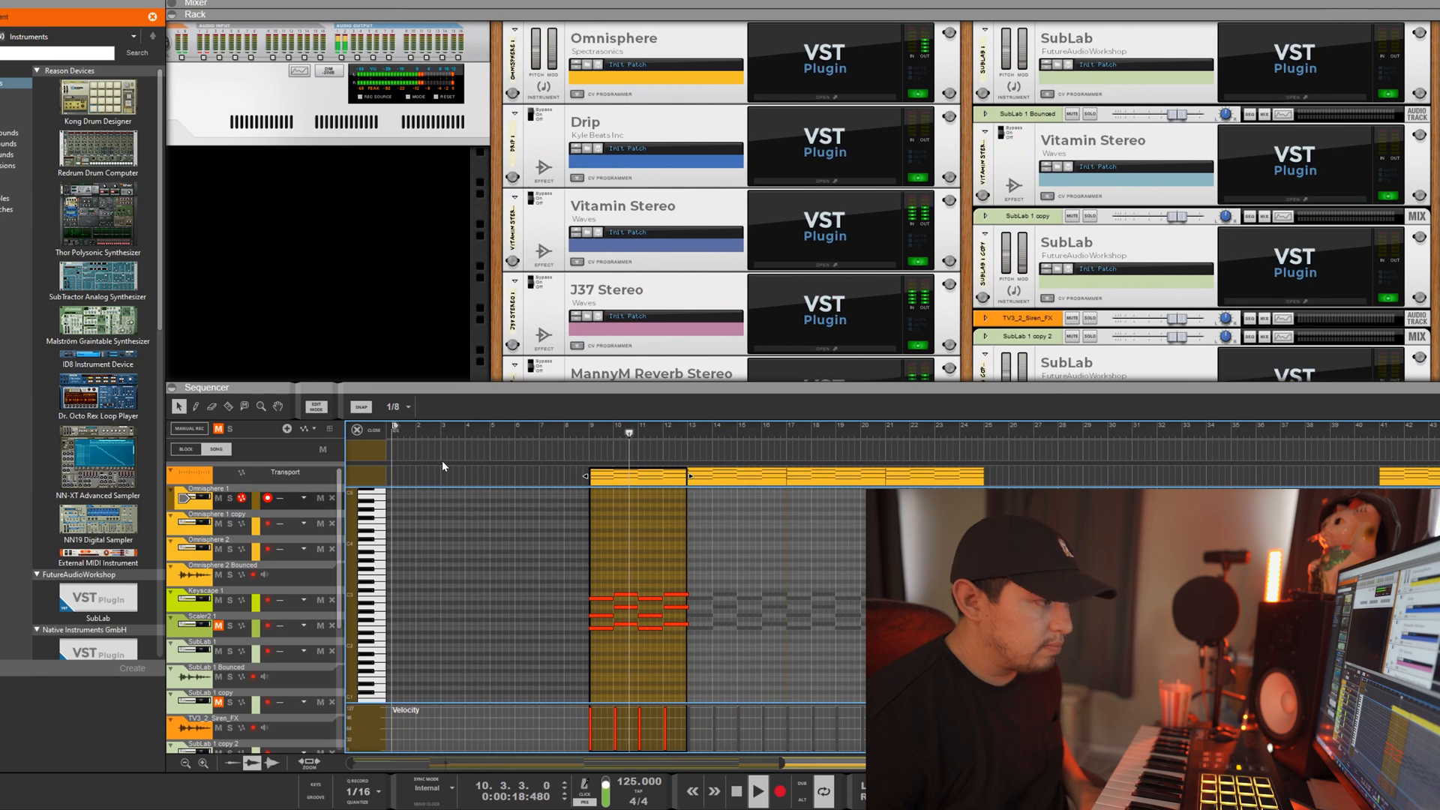
left_click(357, 430)
left_click(608, 602)
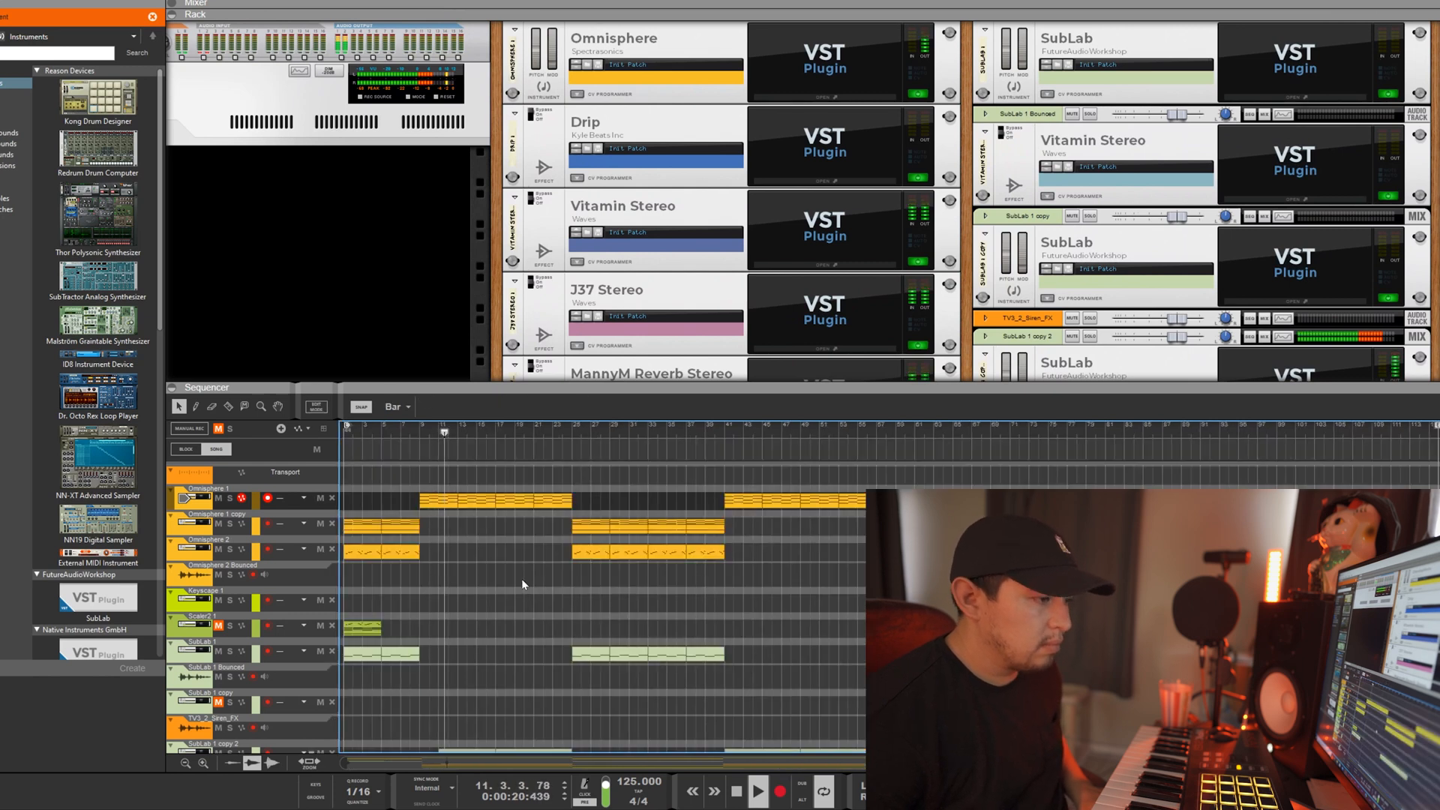
Review the bass and drum tracks of the bar 9 section during playback, and stop the playback
scroll(523, 584, "down", 5)
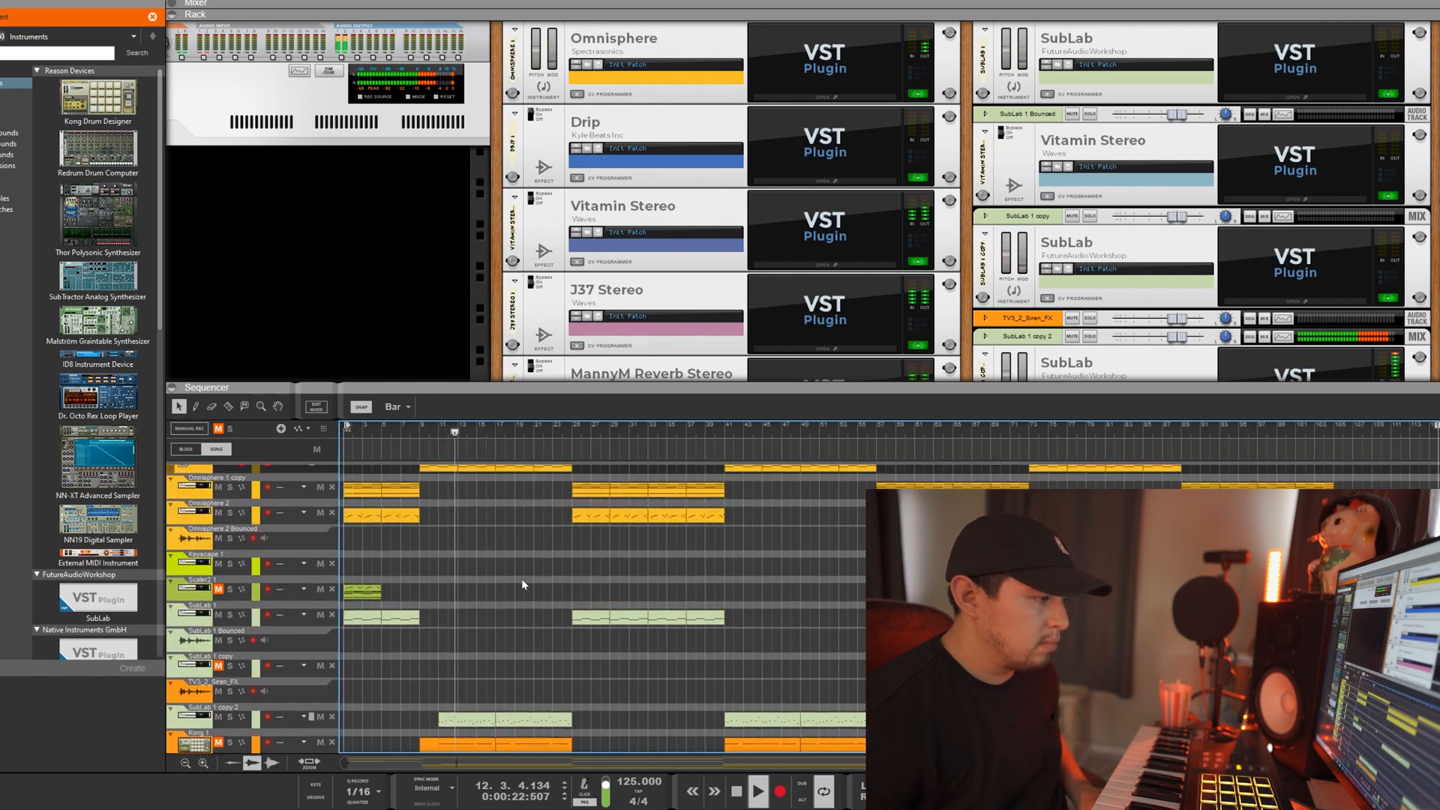
scroll(523, 584, "down", 3)
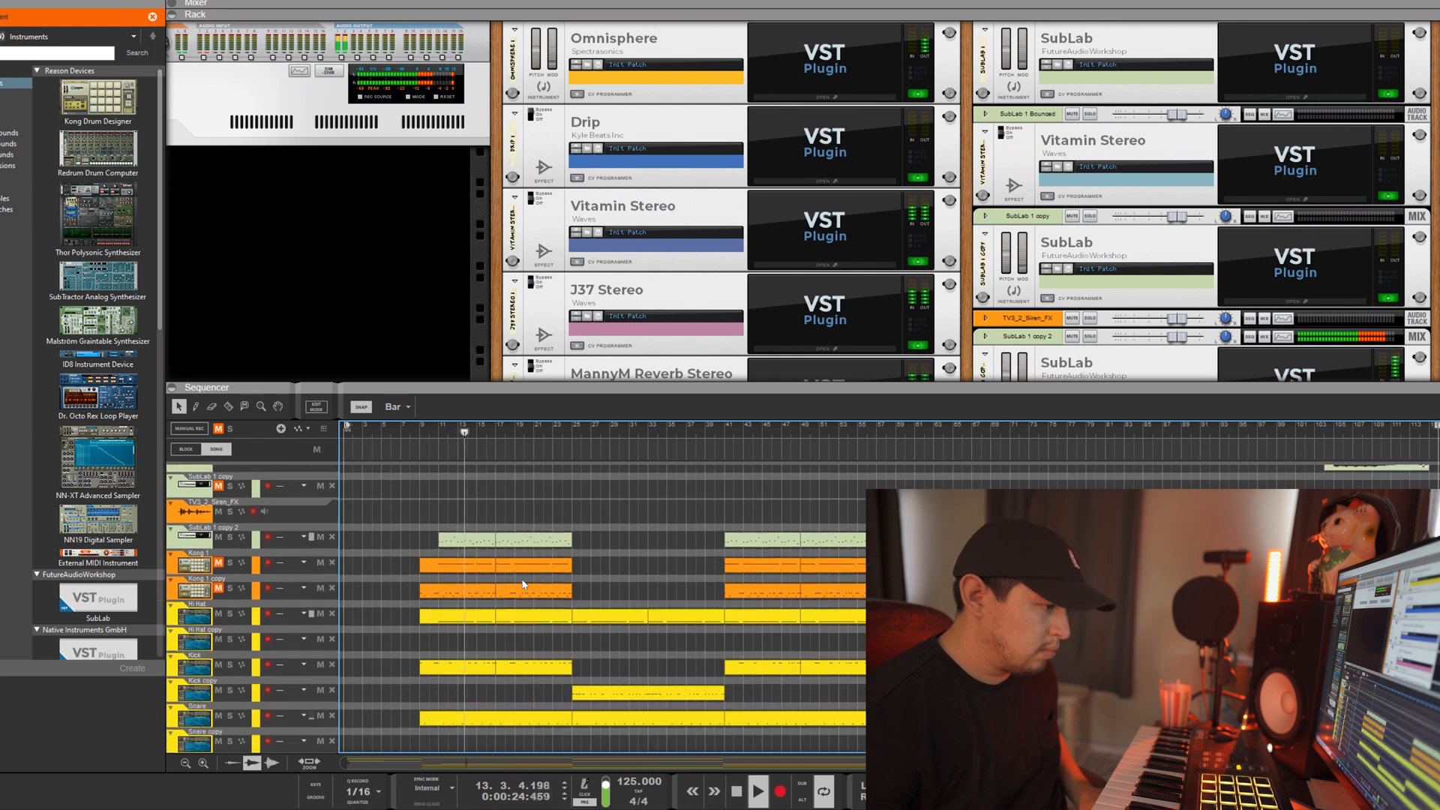
scroll(522, 585, "up", 1)
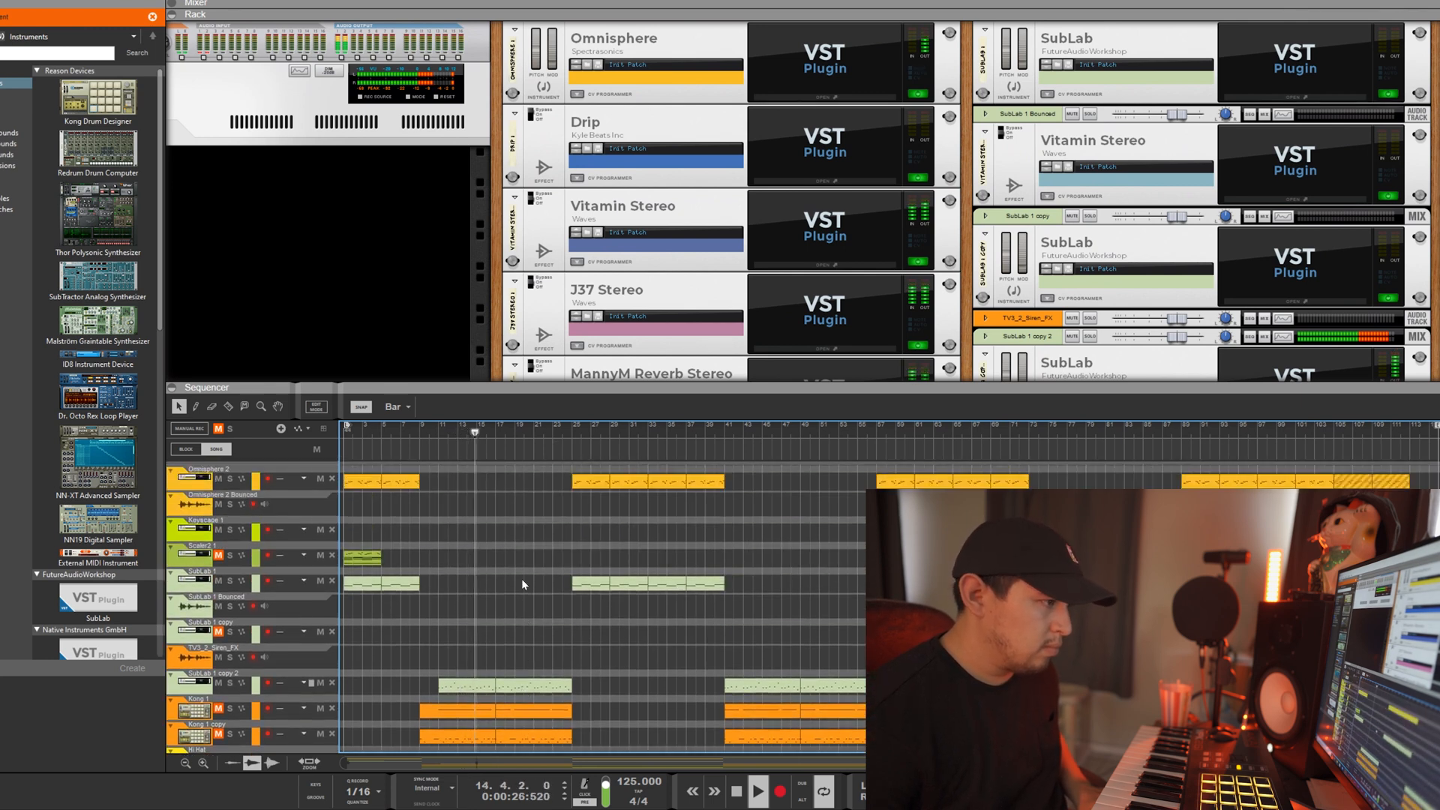
key("space")
scroll(526, 600, "down", 2)
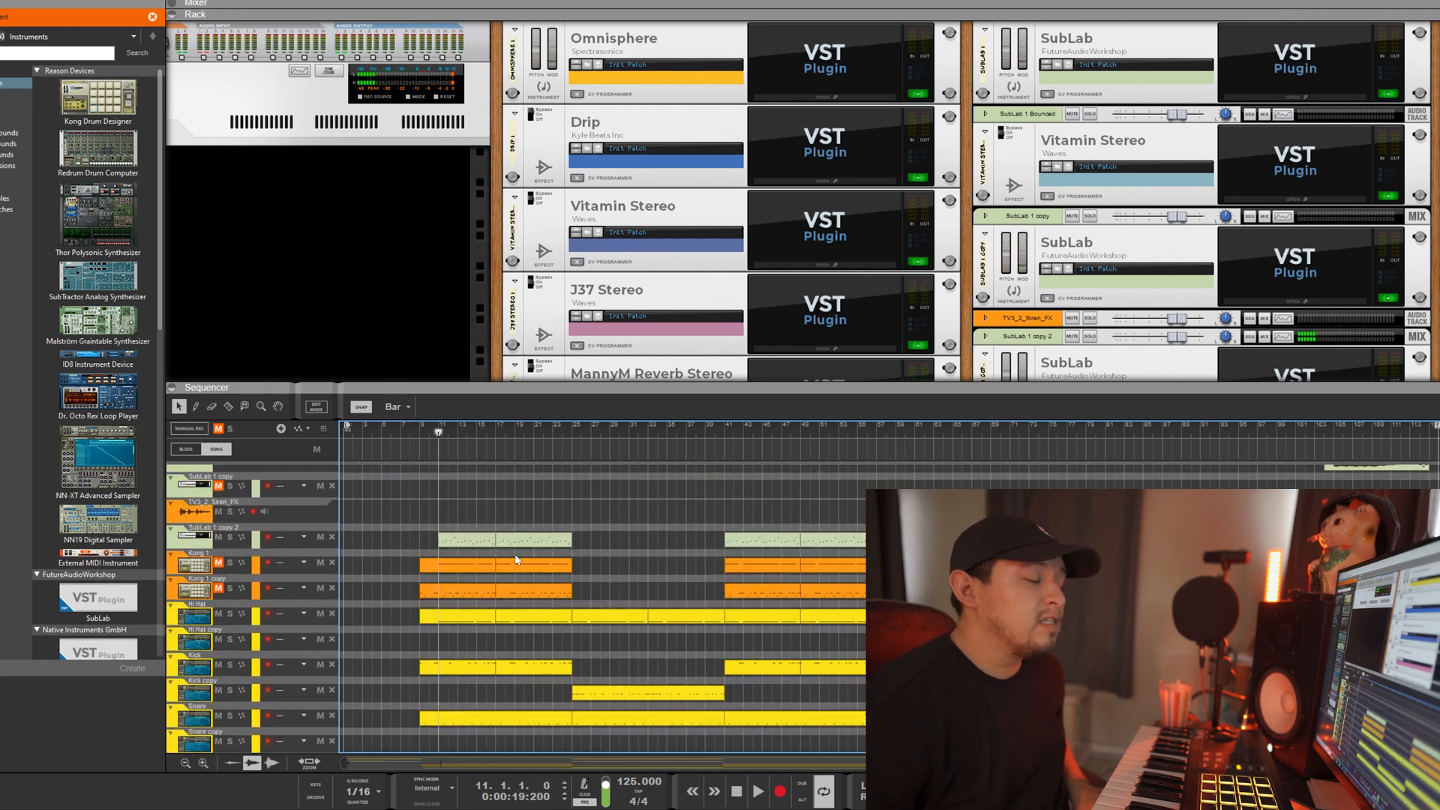
scroll(516, 559, "up", 6)
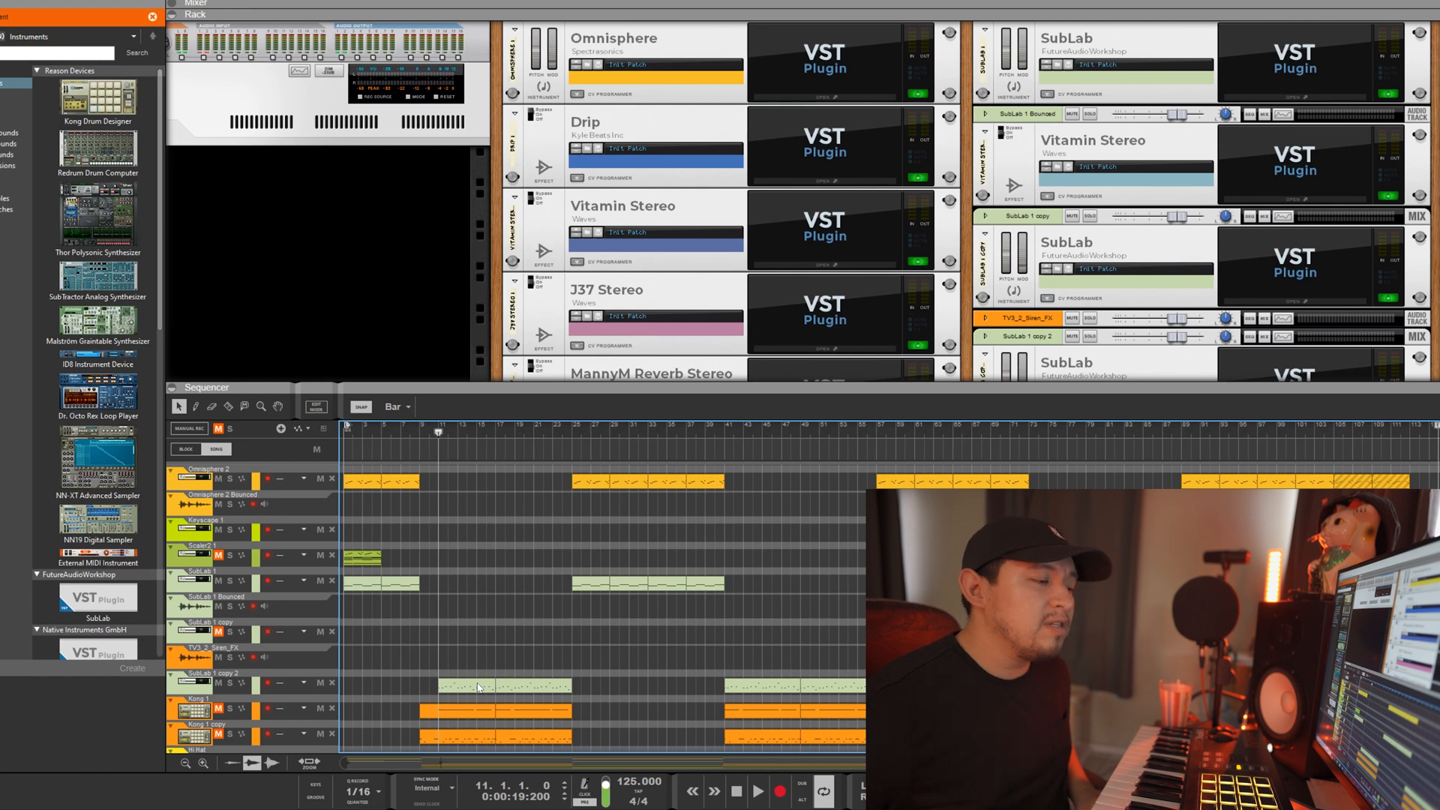
Open the second SubLab 1 clip and audition its last bass note, closing the note editor when done
double_click(403, 592)
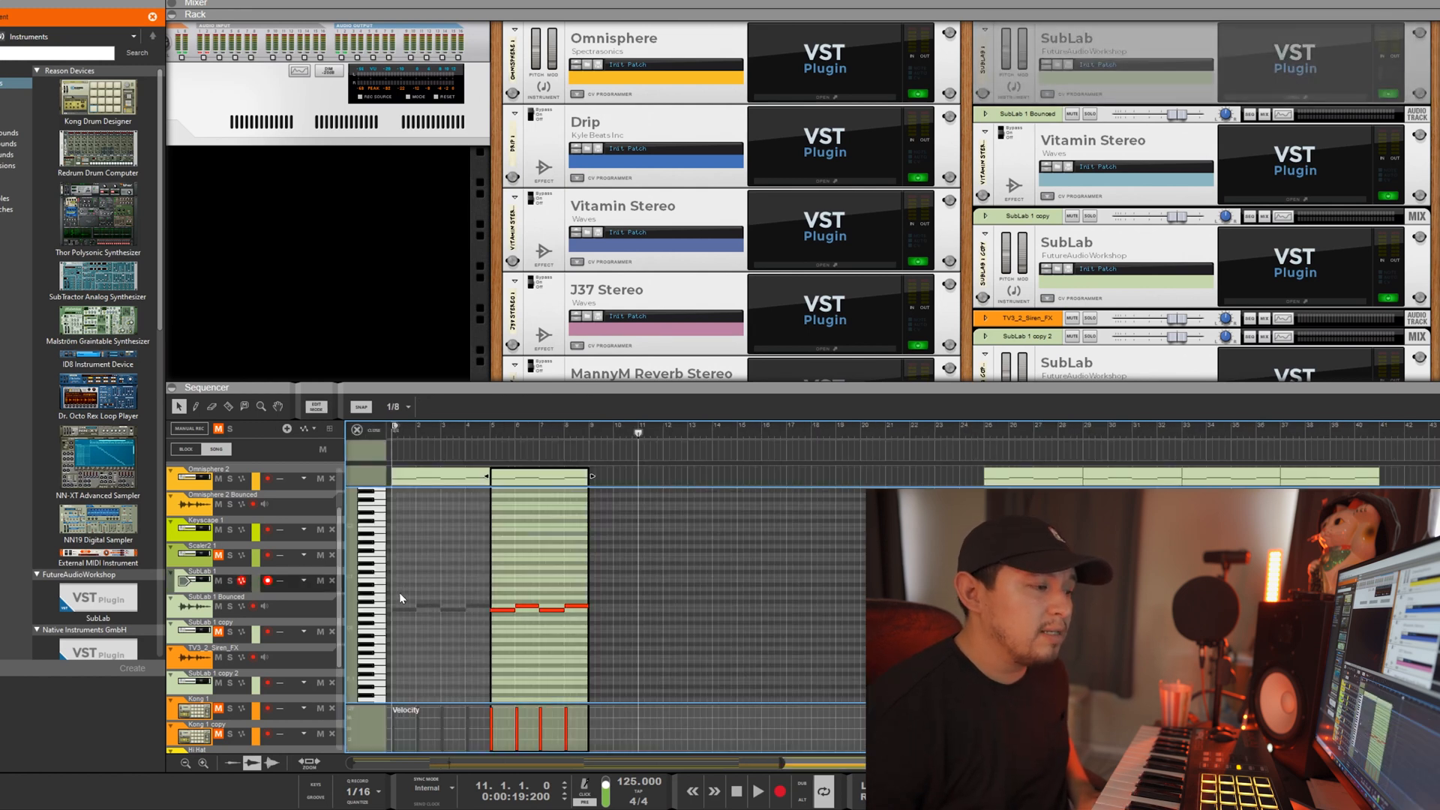
left_click(570, 609)
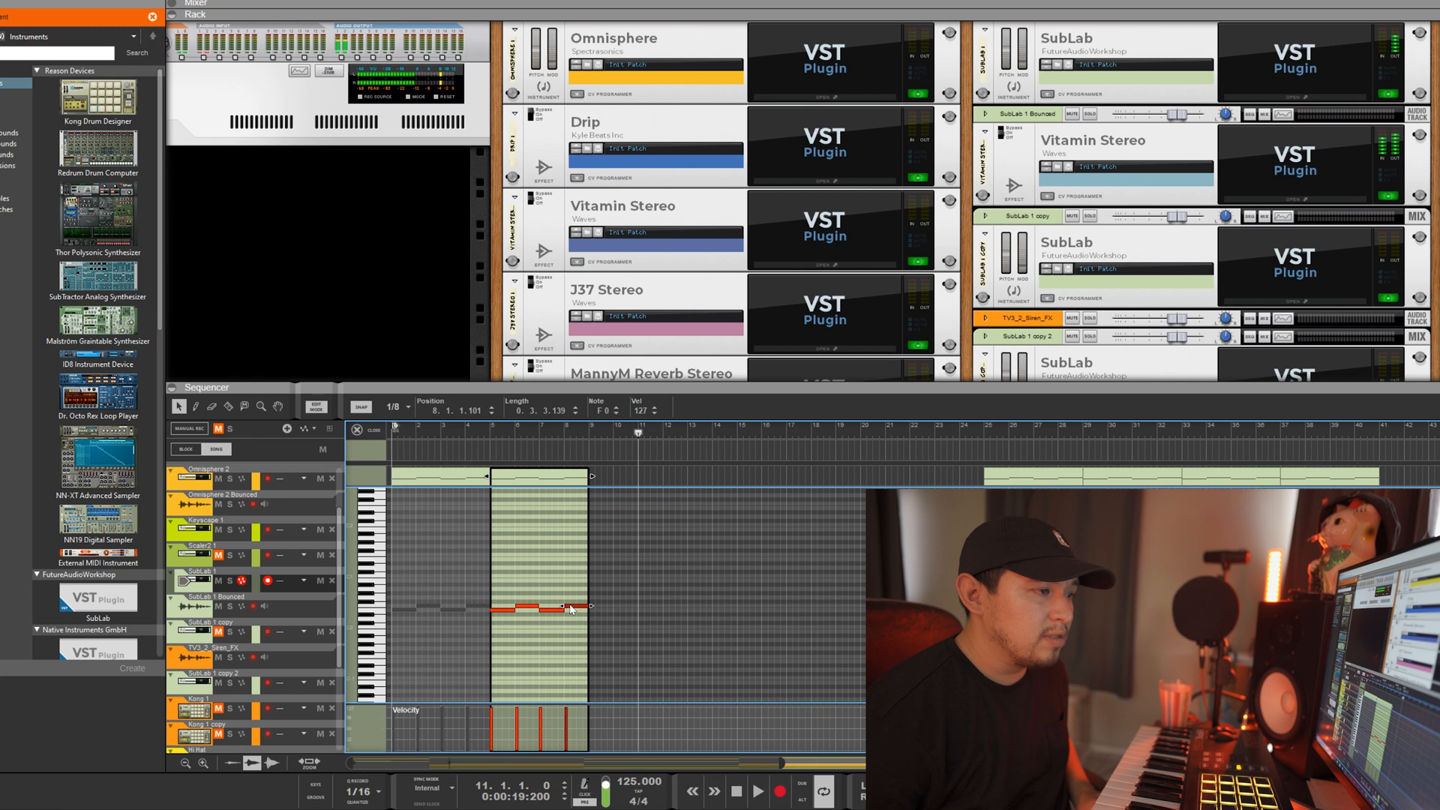
left_click(369, 430)
Open the SubLab 1 copy 2 clip at bar 11 and audition its individual bass notes, closing the editor when done
double_click(473, 688)
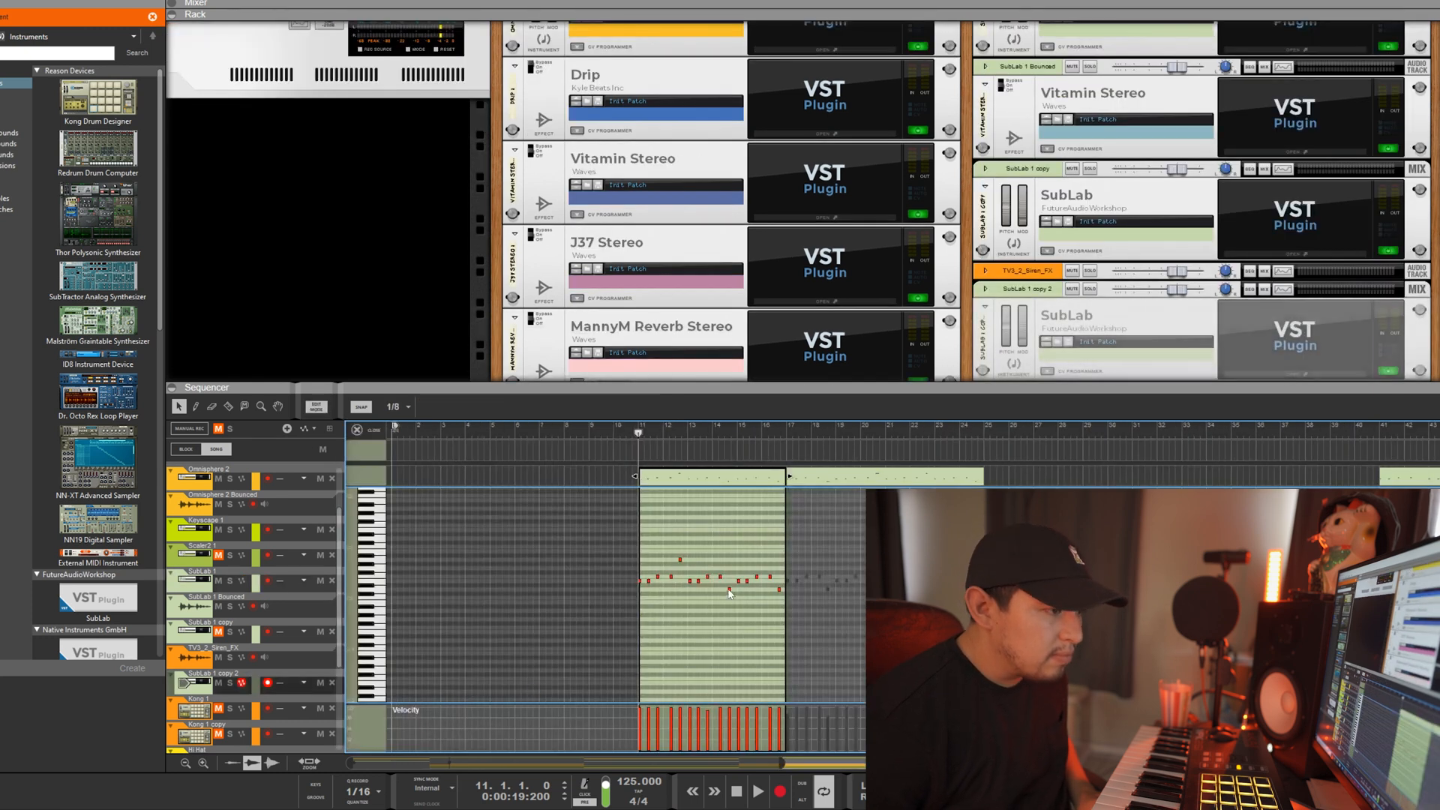
left_click(640, 582)
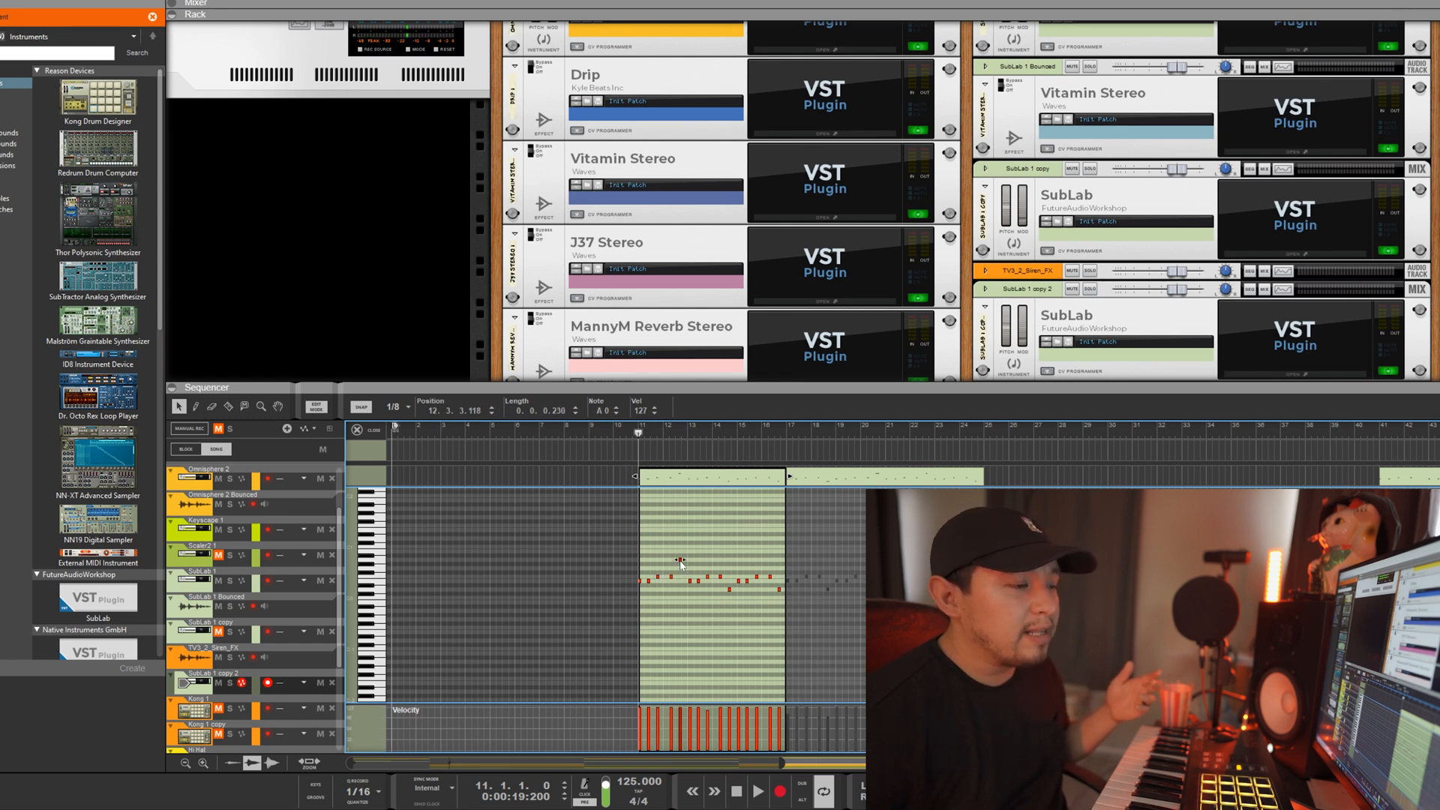
left_click(730, 591)
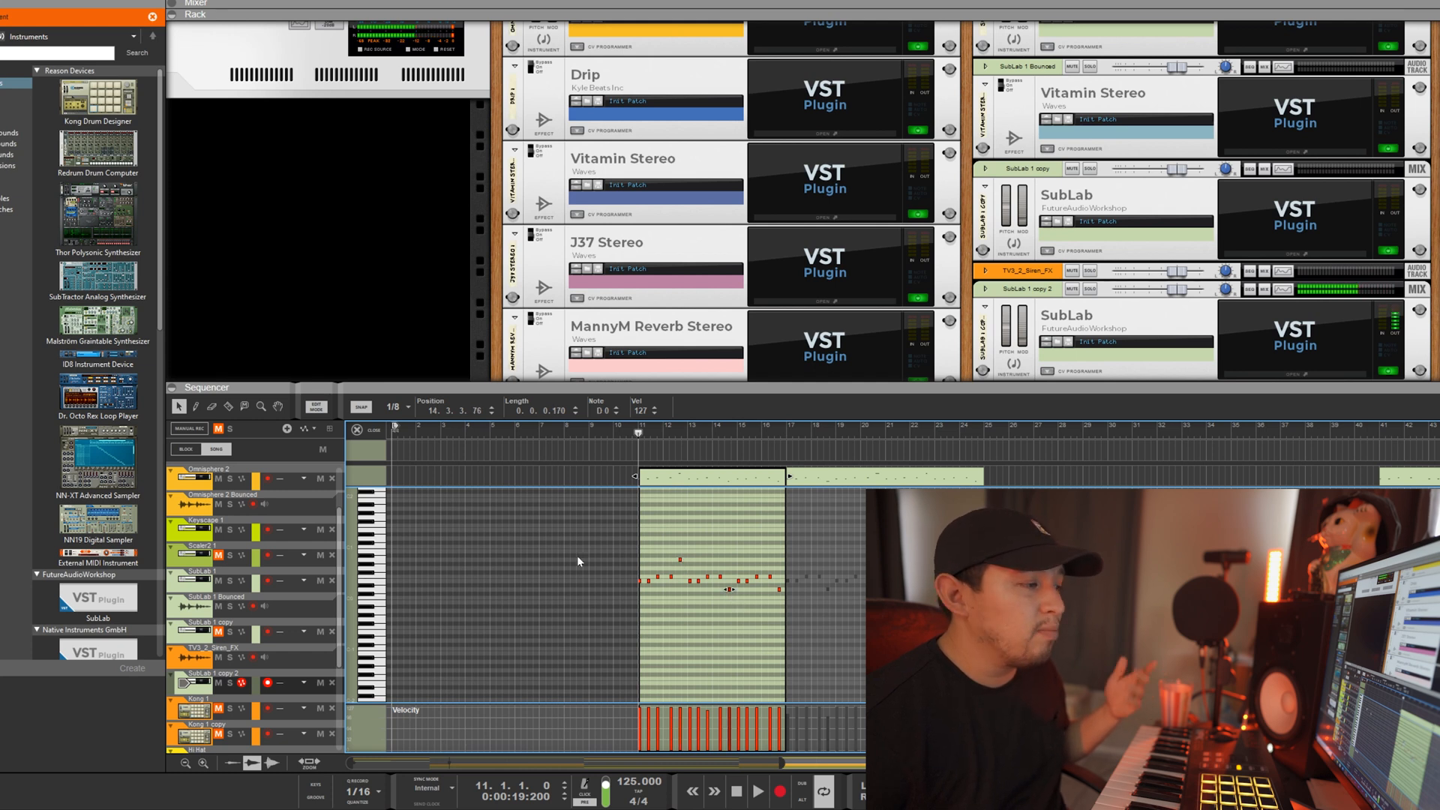
left_click(359, 432)
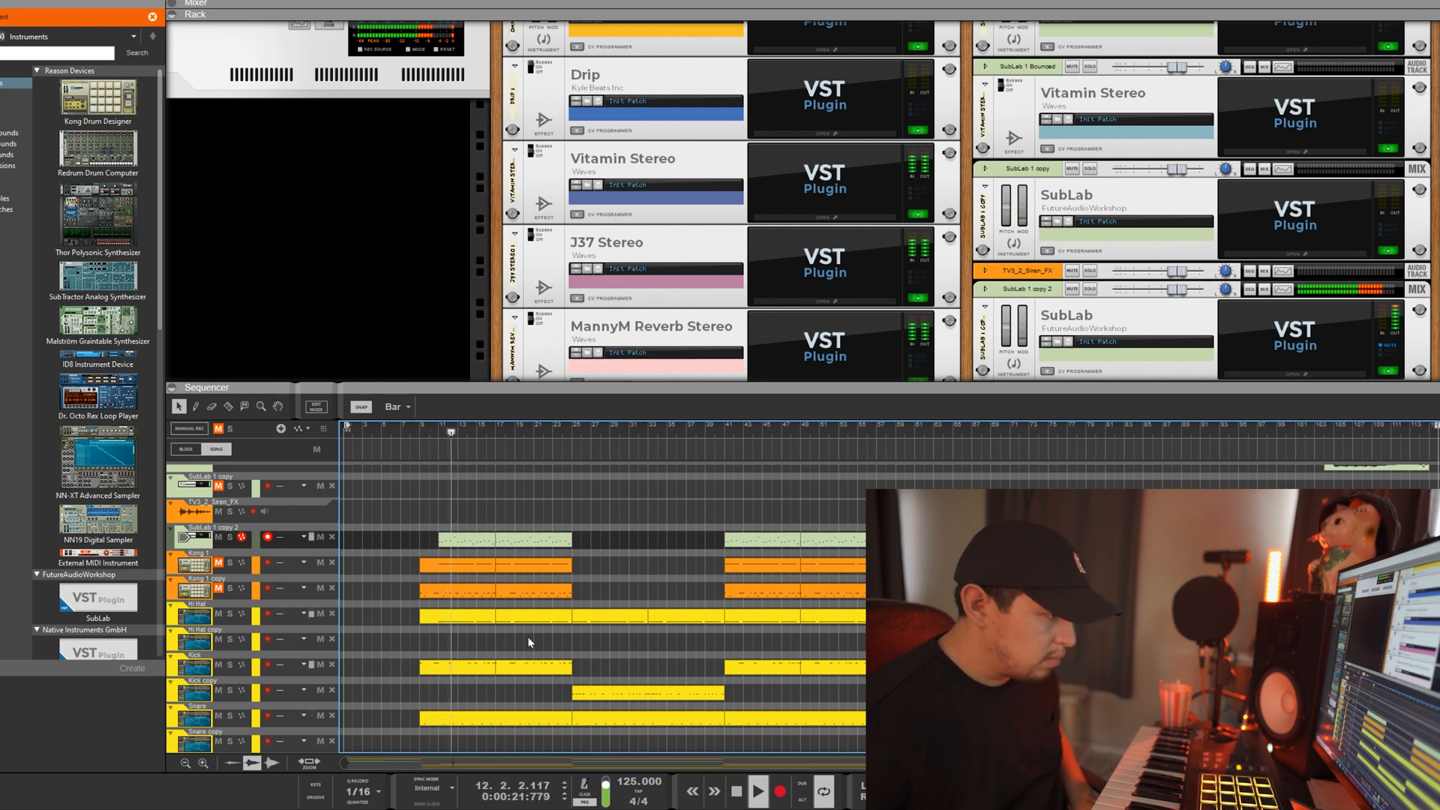
Open the first Hi Hat clip at bar 9 to examine its pattern, and return to the arrangement with the clip deselected
double_click(467, 625)
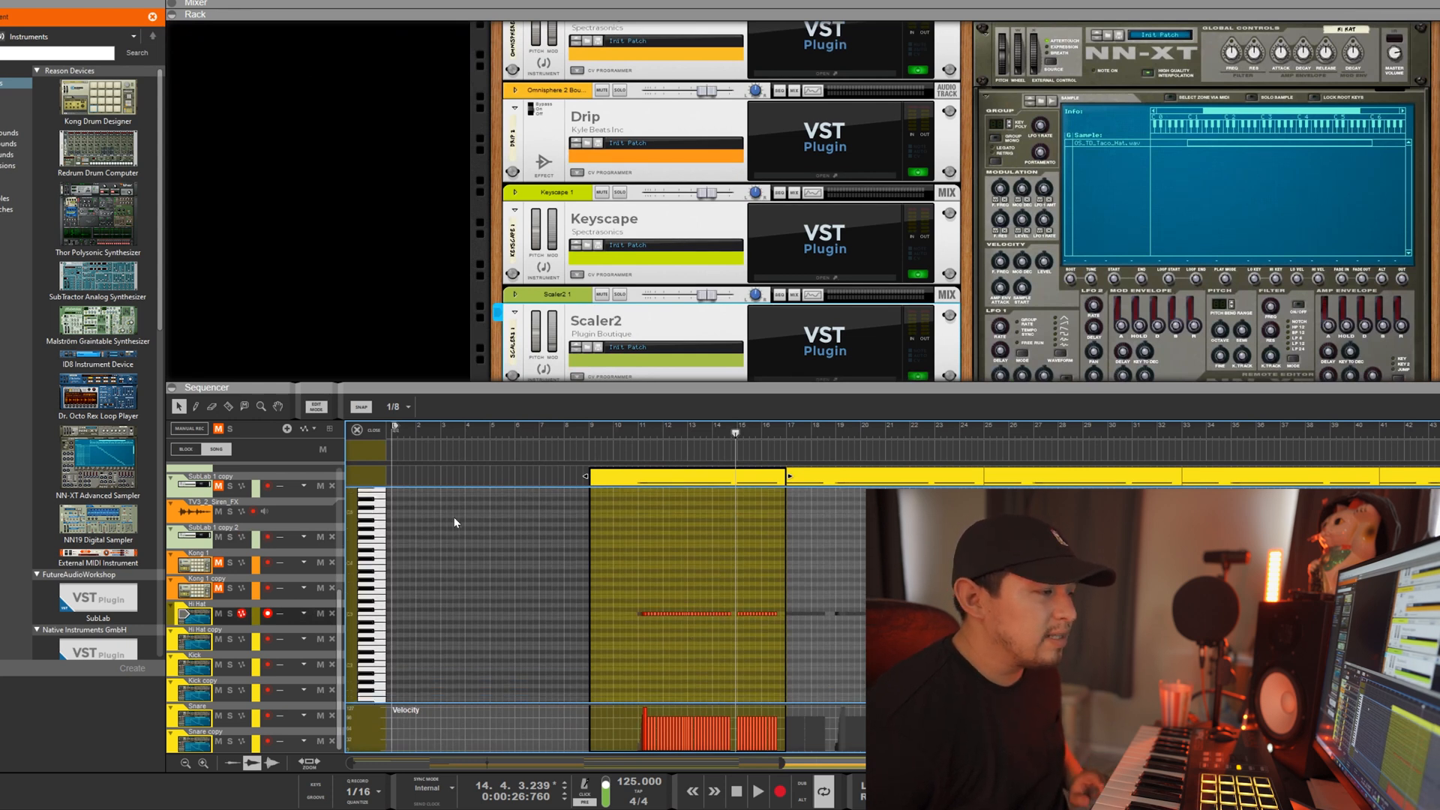
left_click(357, 431)
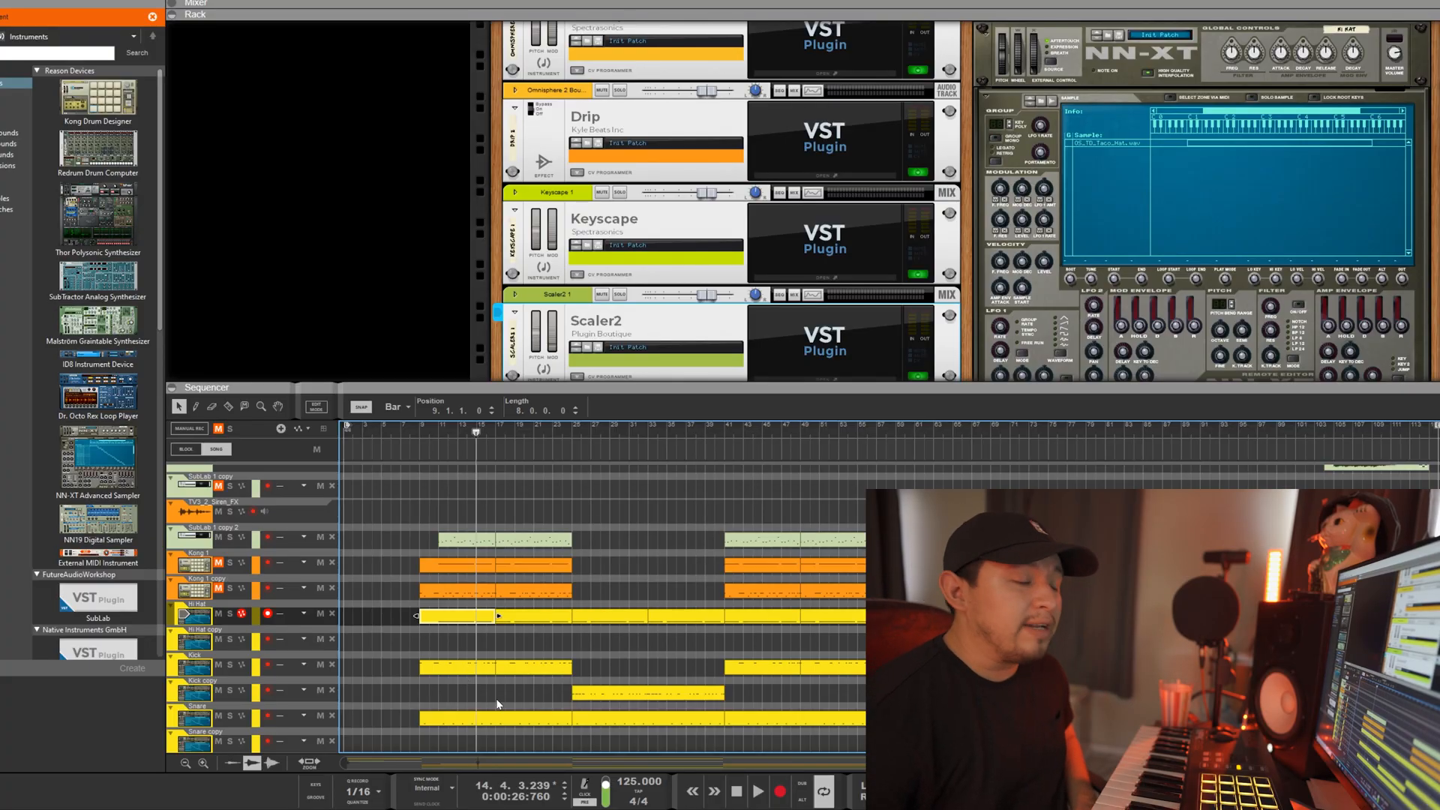
left_click(498, 702)
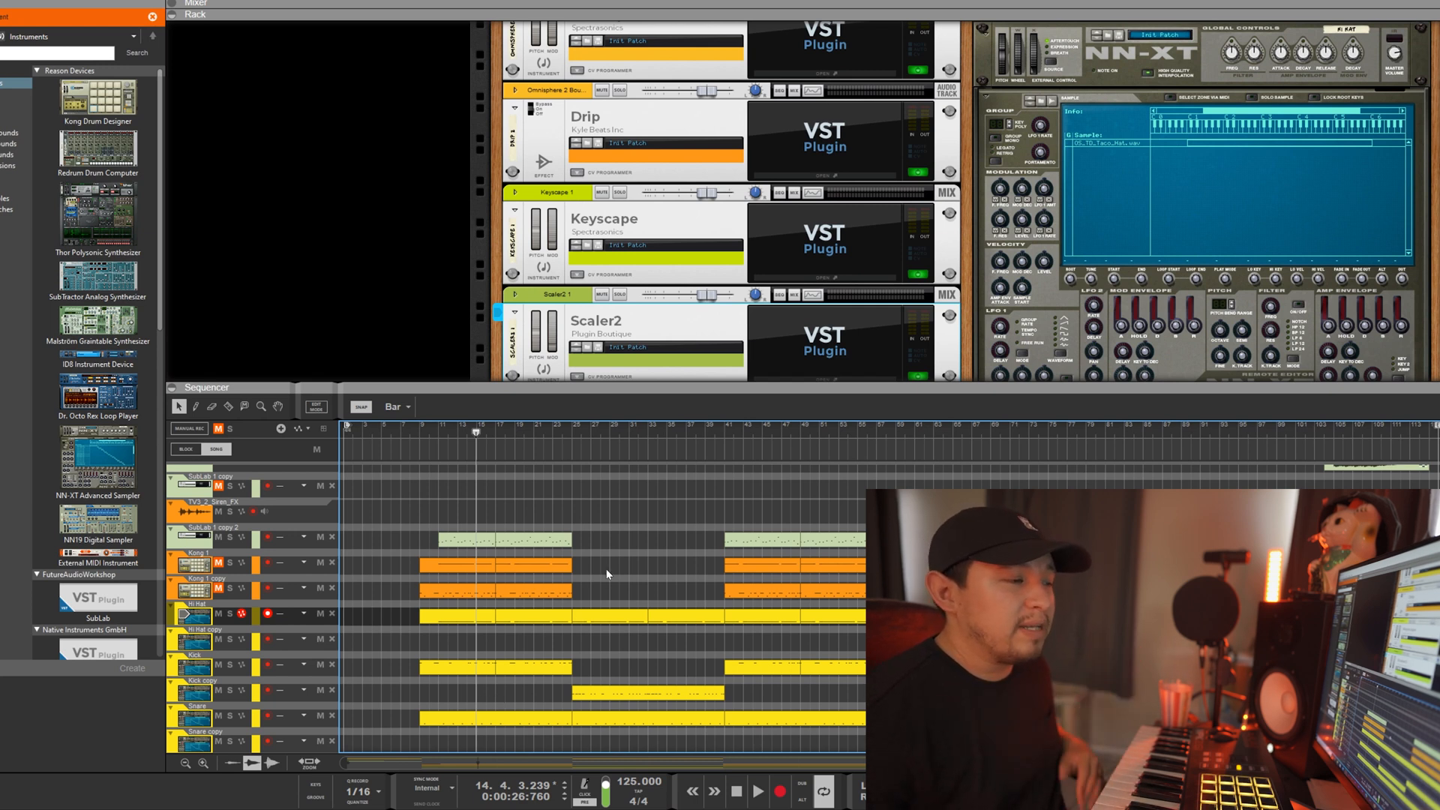
Play back the arrangement from bar 17 and again from bar 25, stopping to review the melodic tracks
left_click_drag(475, 436, 492, 435)
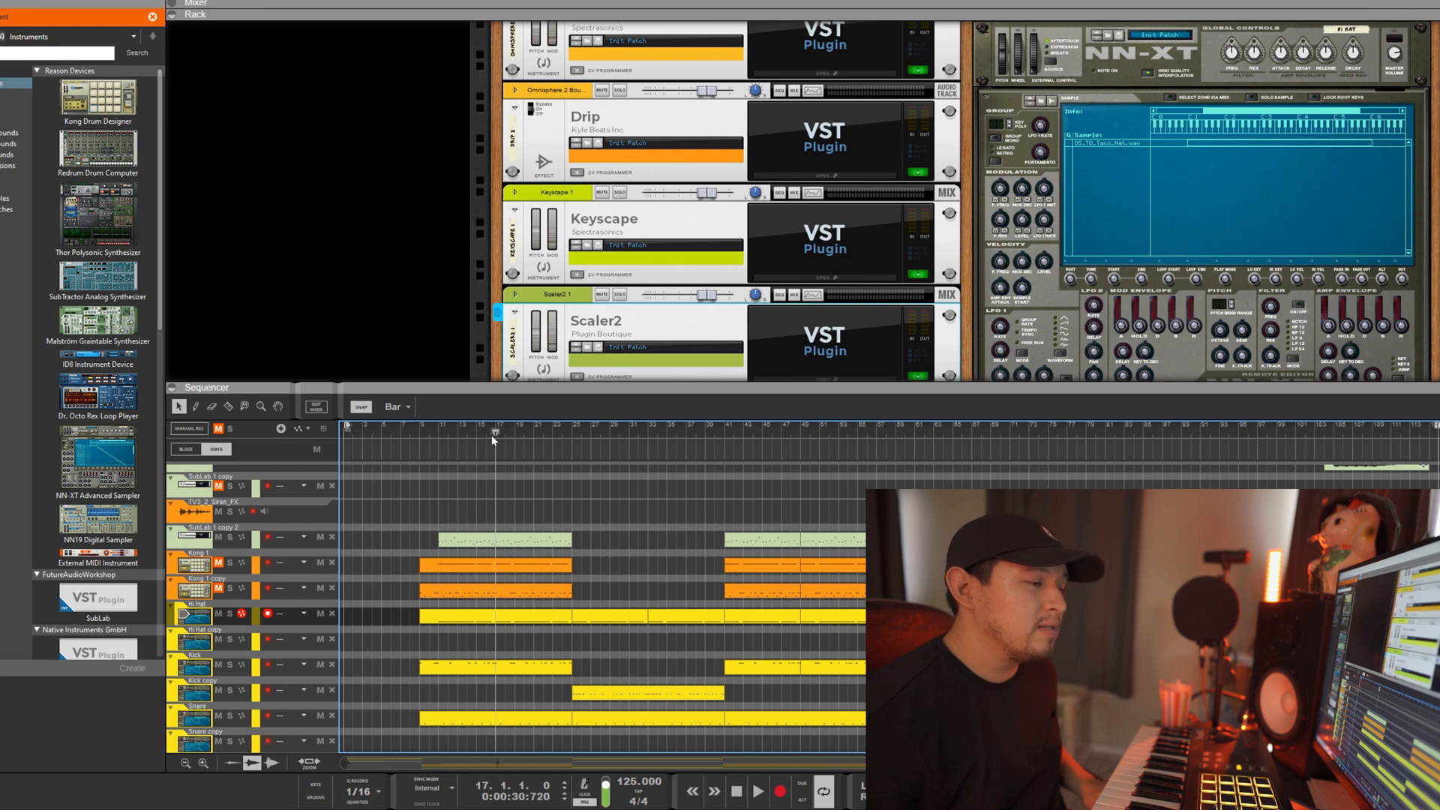
key("space")
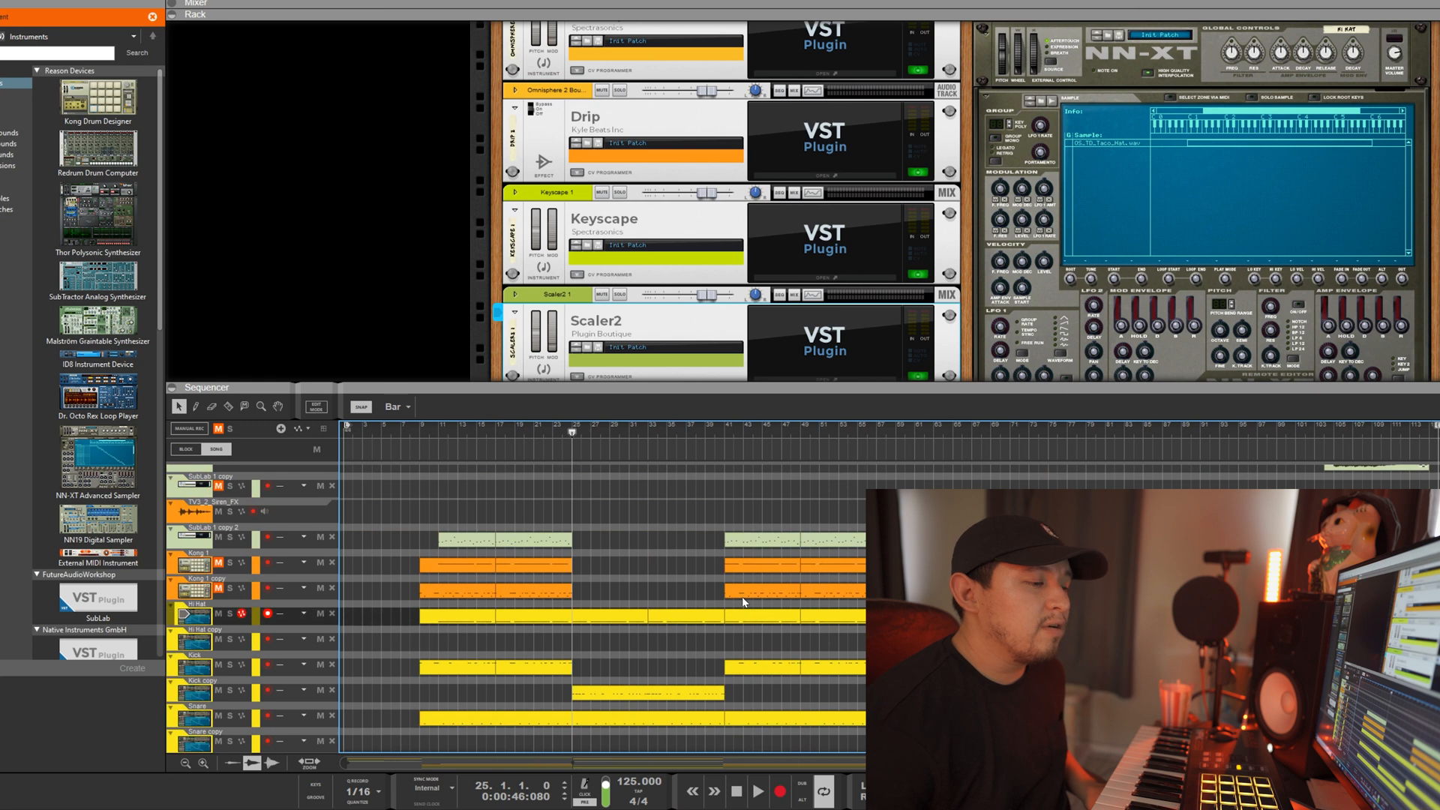
key("space")
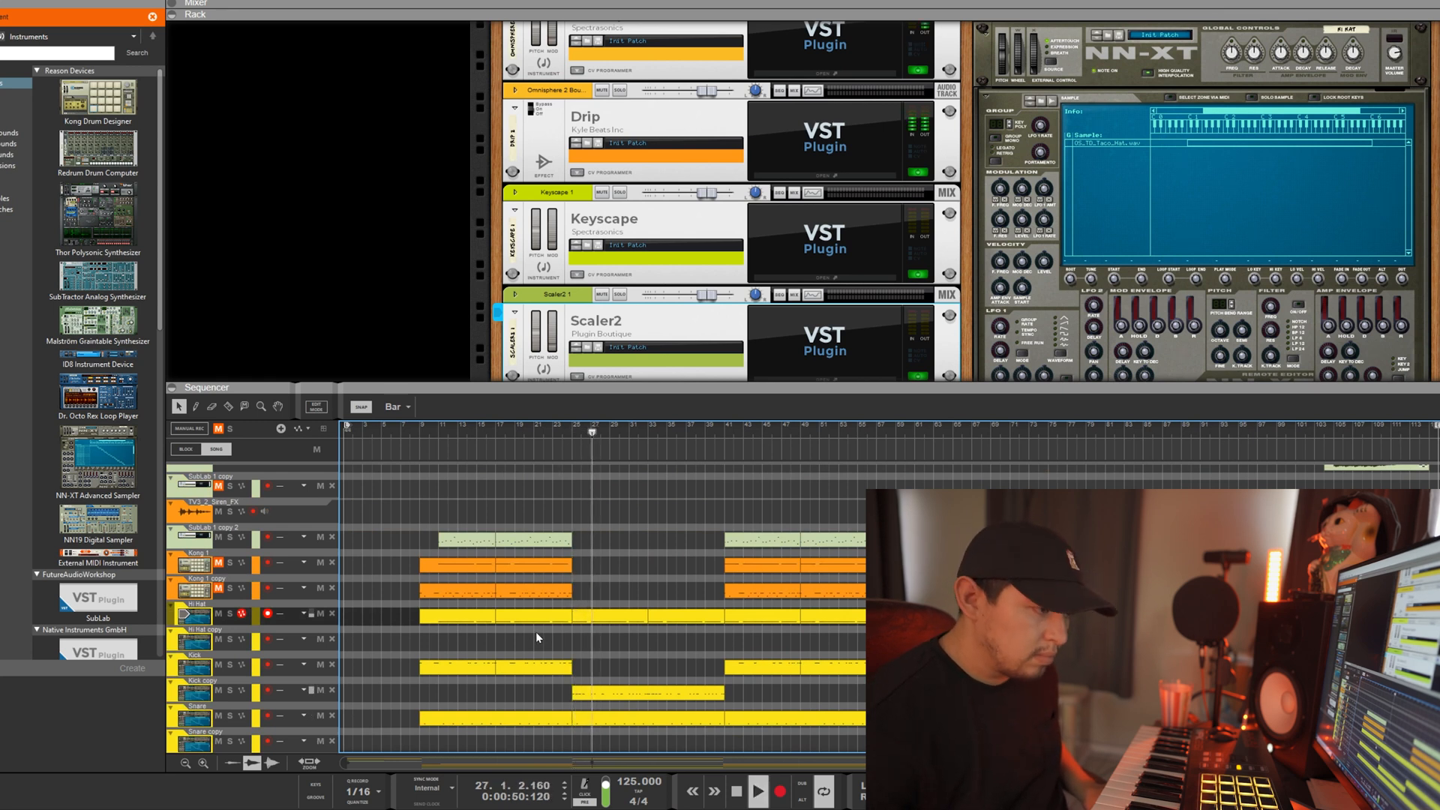
key("space")
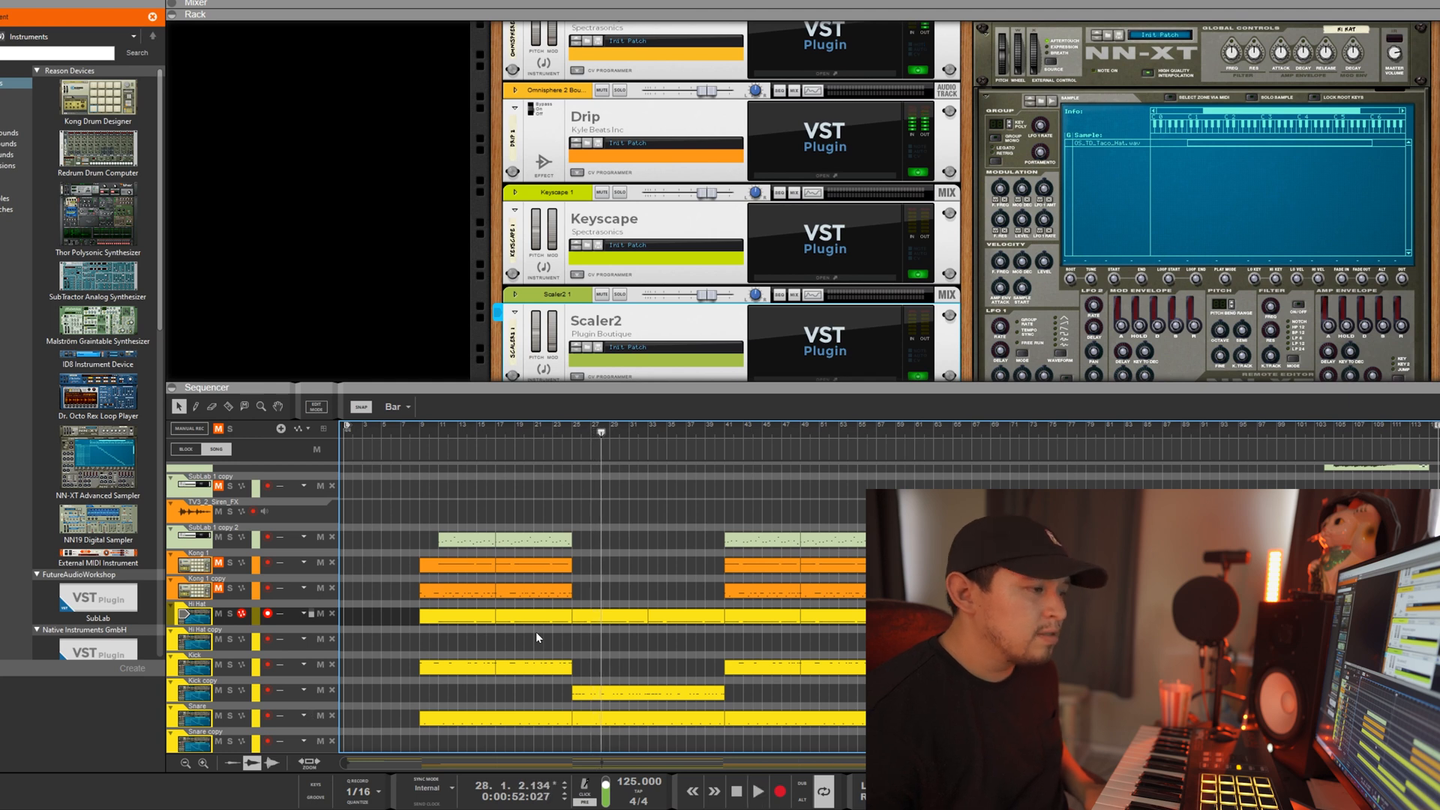
scroll(660, 615, "up", 5)
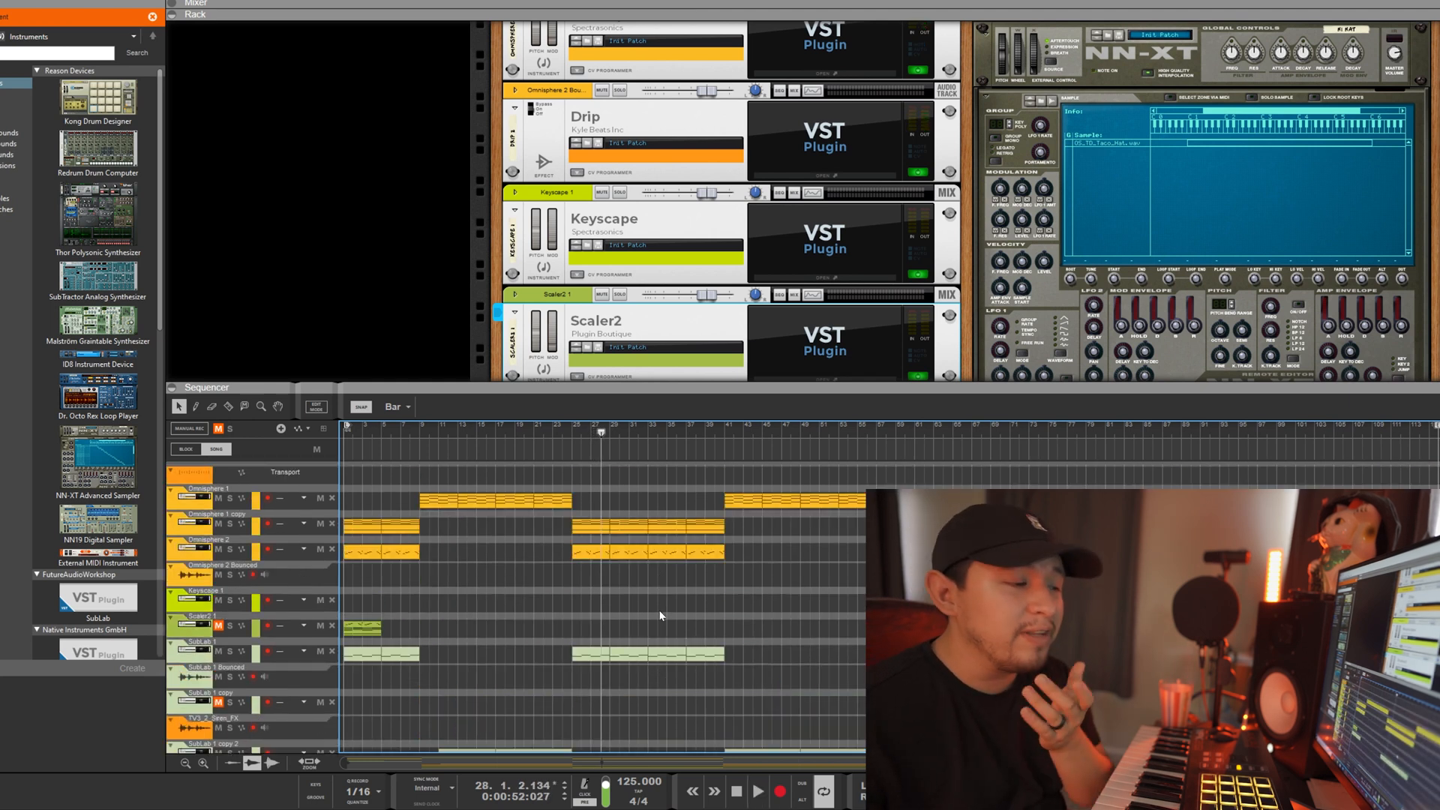
Look over the arrangement's tracks, play the closing section from bar 104, and return the playhead to bar 1
scroll(660, 615, "down", 5)
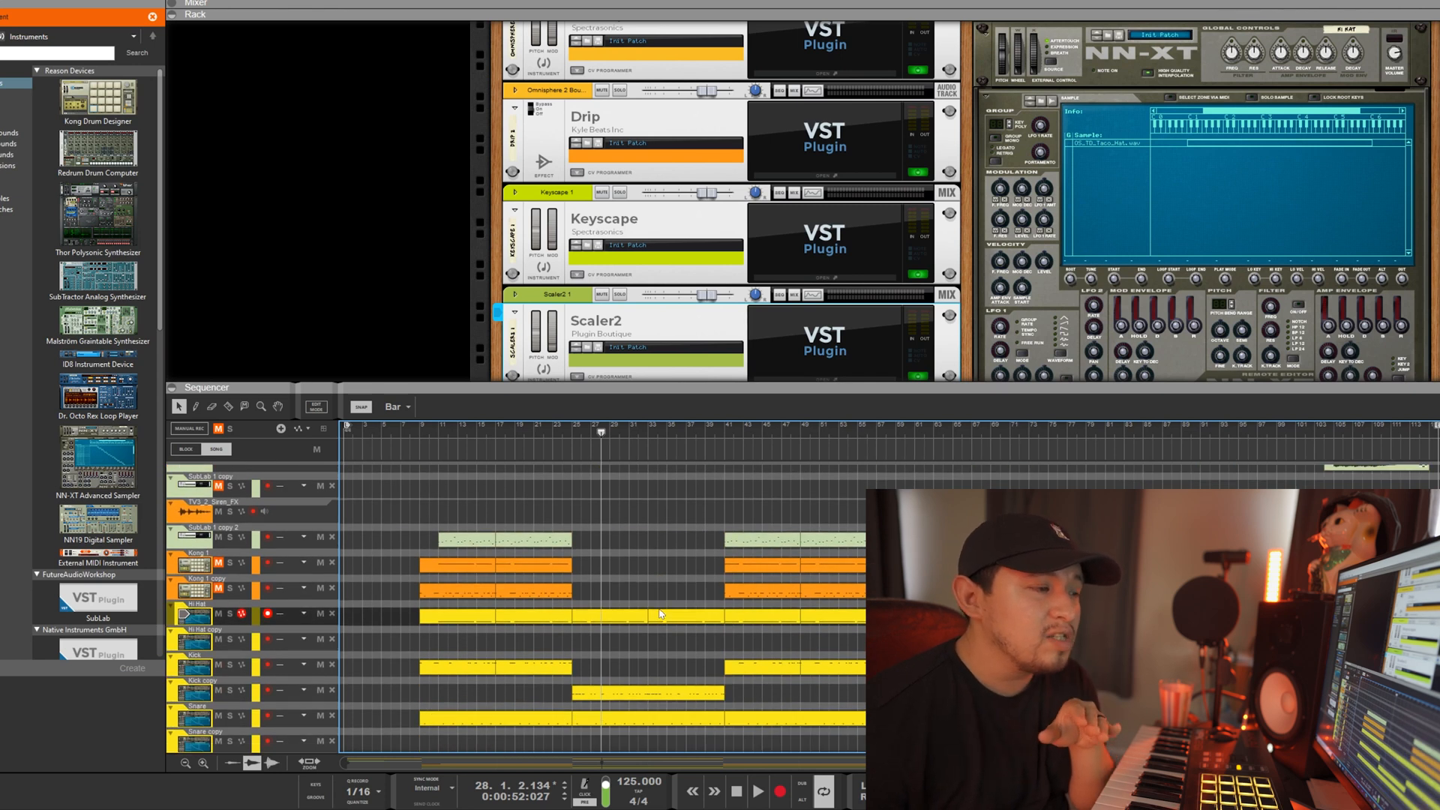
scroll(660, 614, "up", 5)
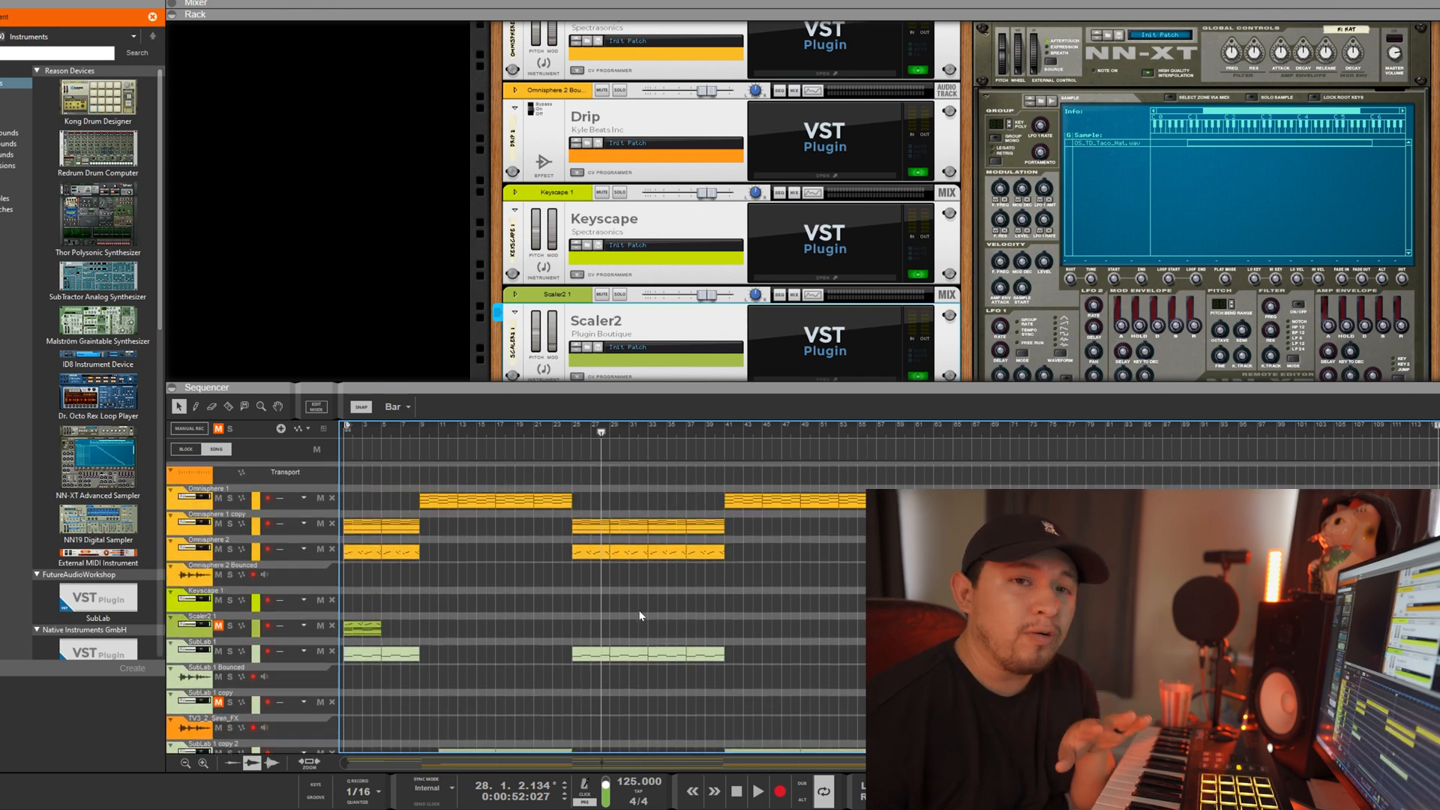
scroll(640, 615, "down", 3)
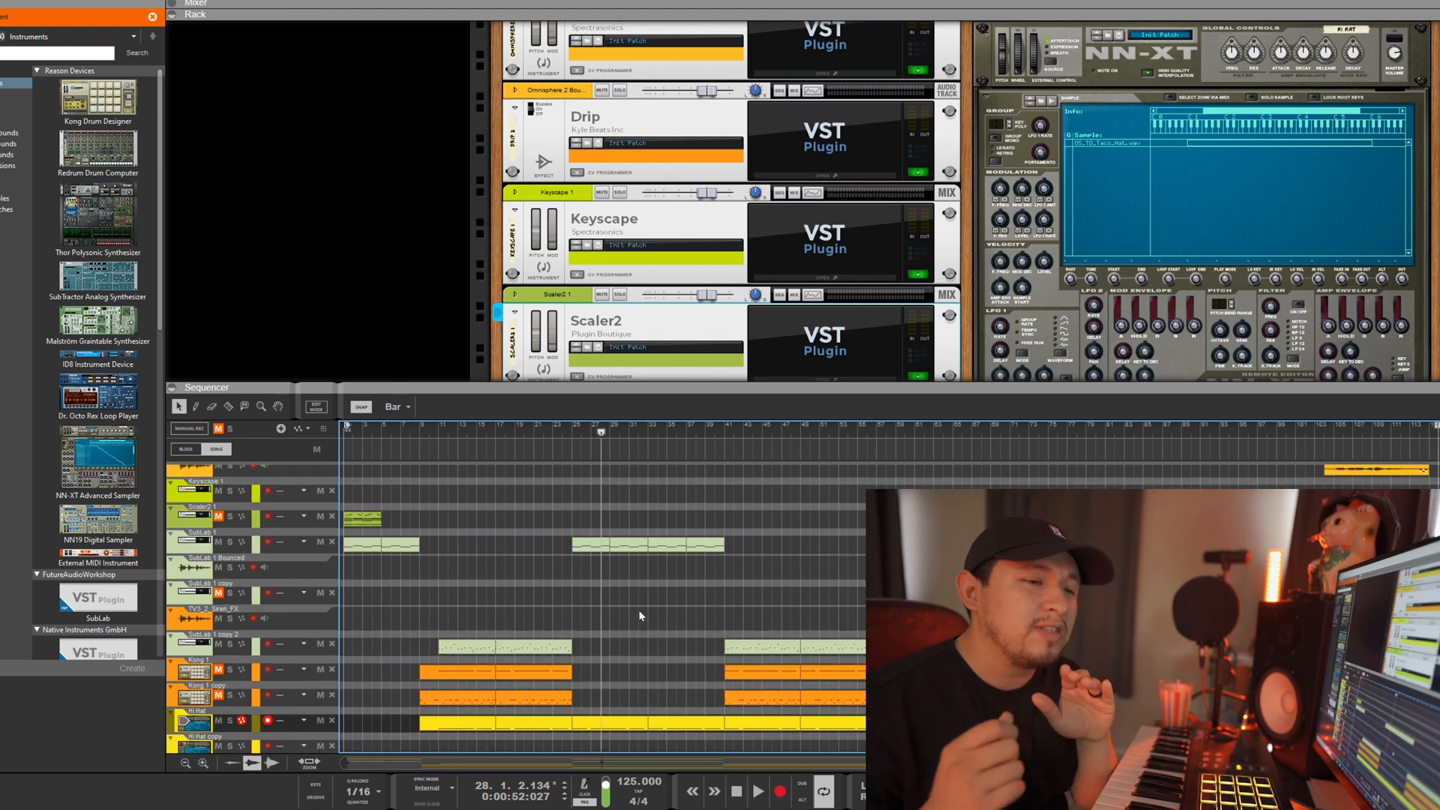
scroll(650, 588, "up", 3)
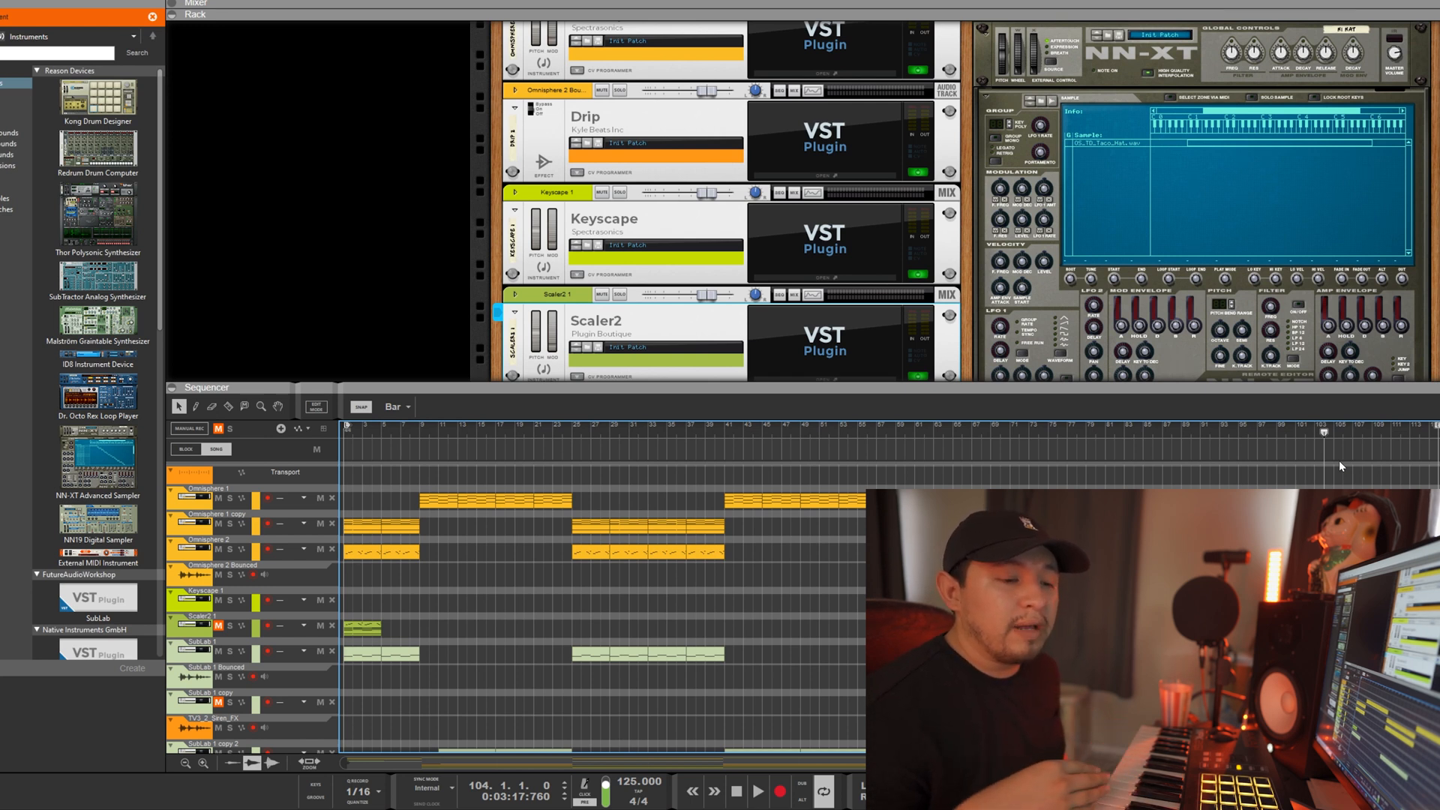
key("space")
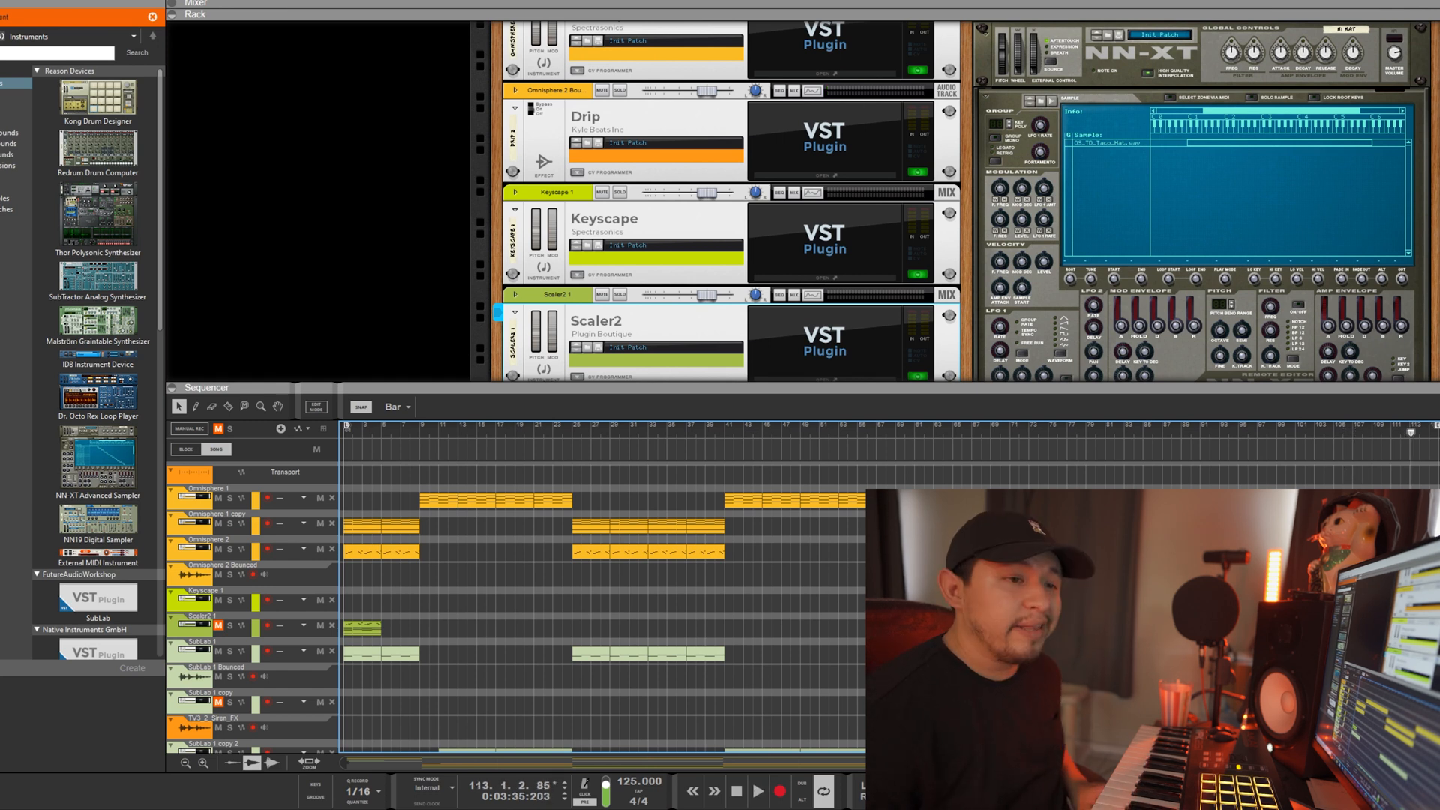
mouse_move(1414, 432)
left_mouse_down()
mouse_move(812, 434)
mouse_move(265, 510)
left_mouse_up()
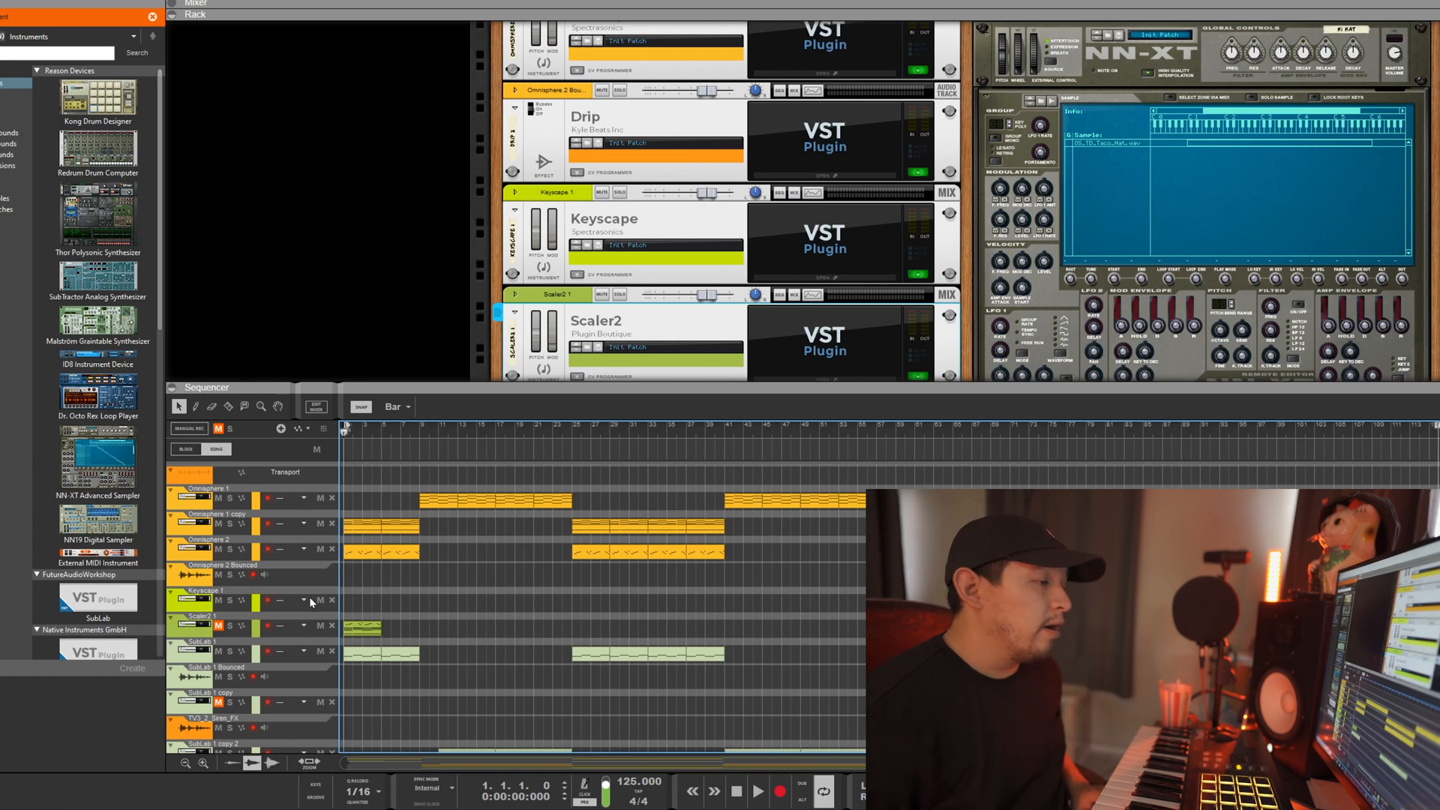
Open the Omnisphere 1 copy instrument and examine the In Memorium 1 patch's layers A and B and its common effects
double_click(193, 525)
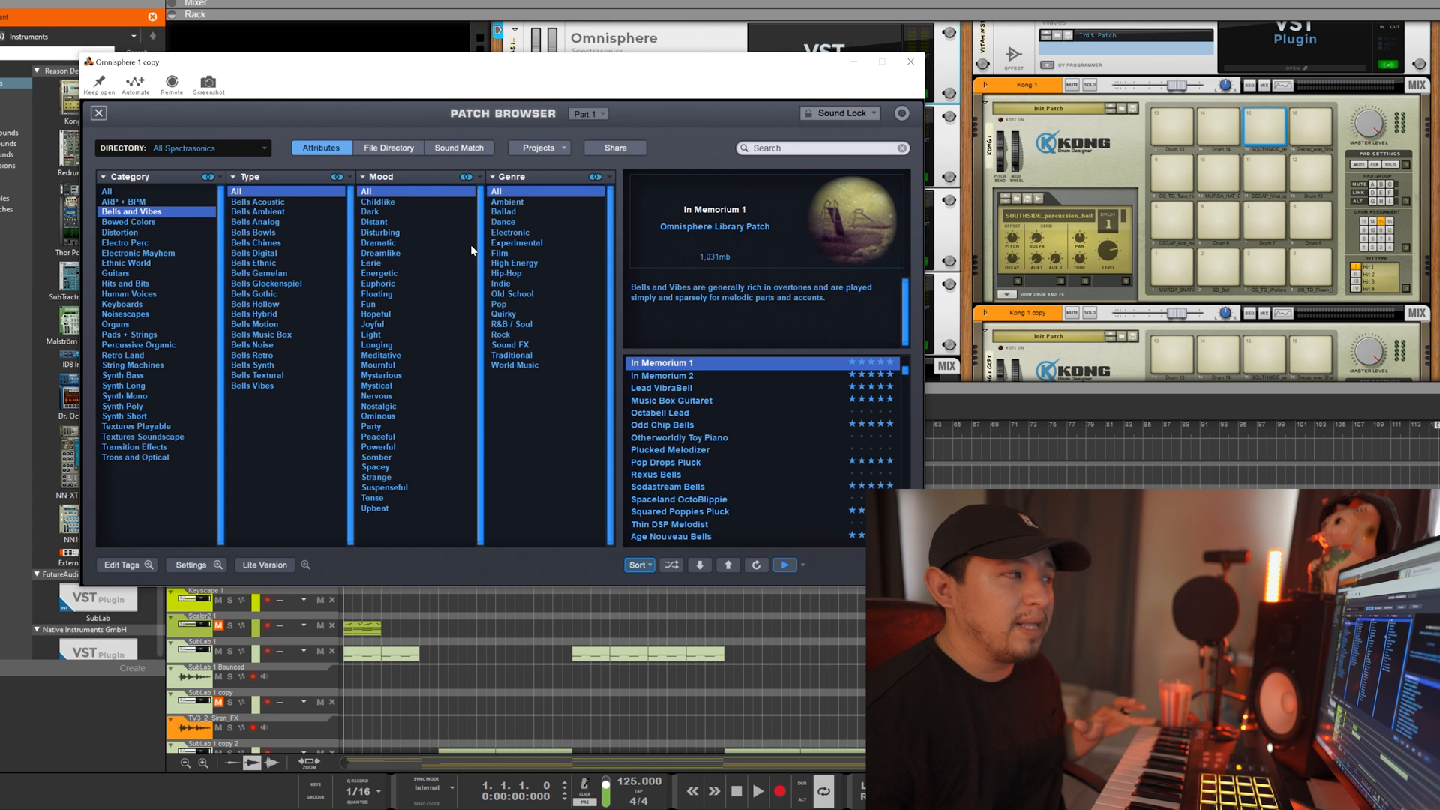
left_click(98, 114)
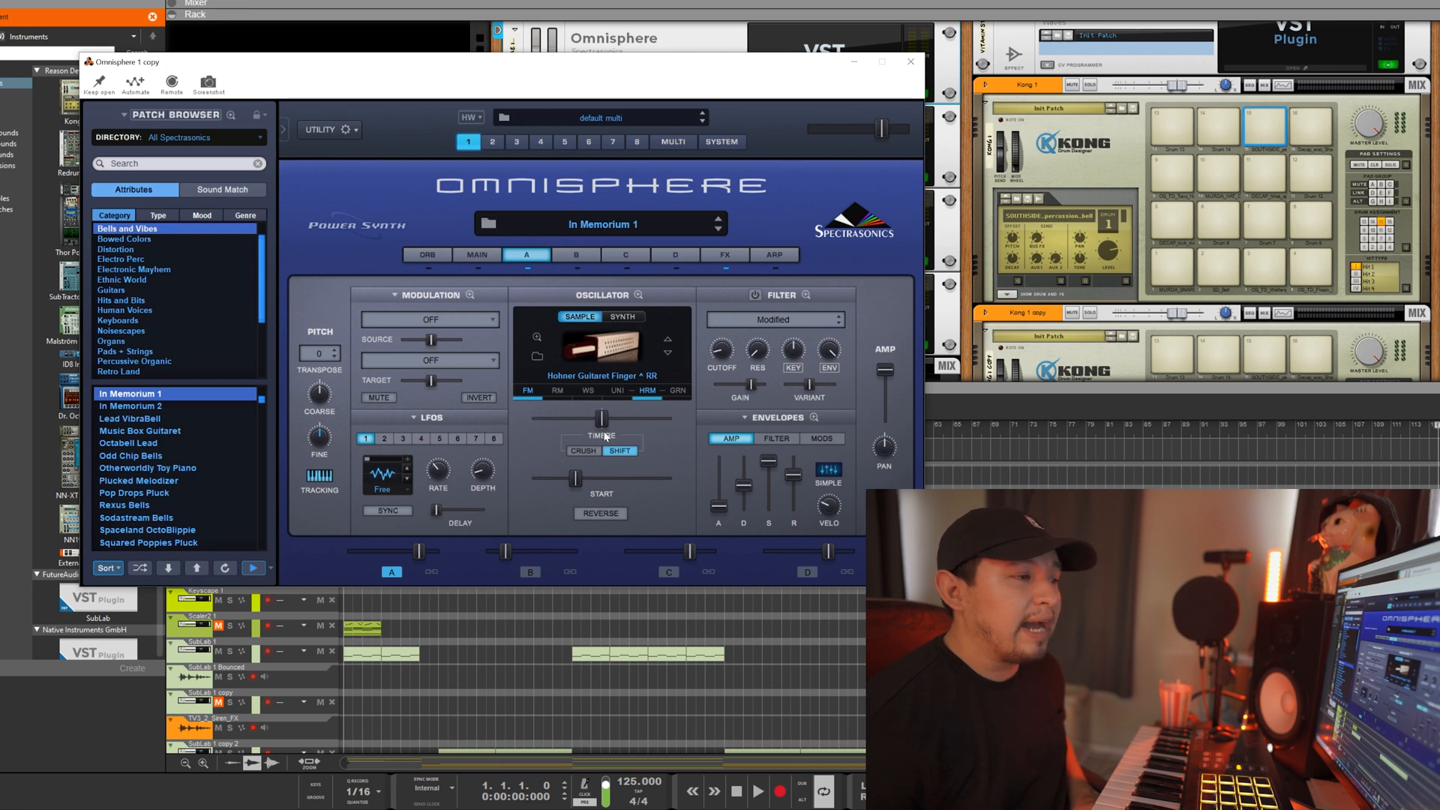
left_click(579, 255)
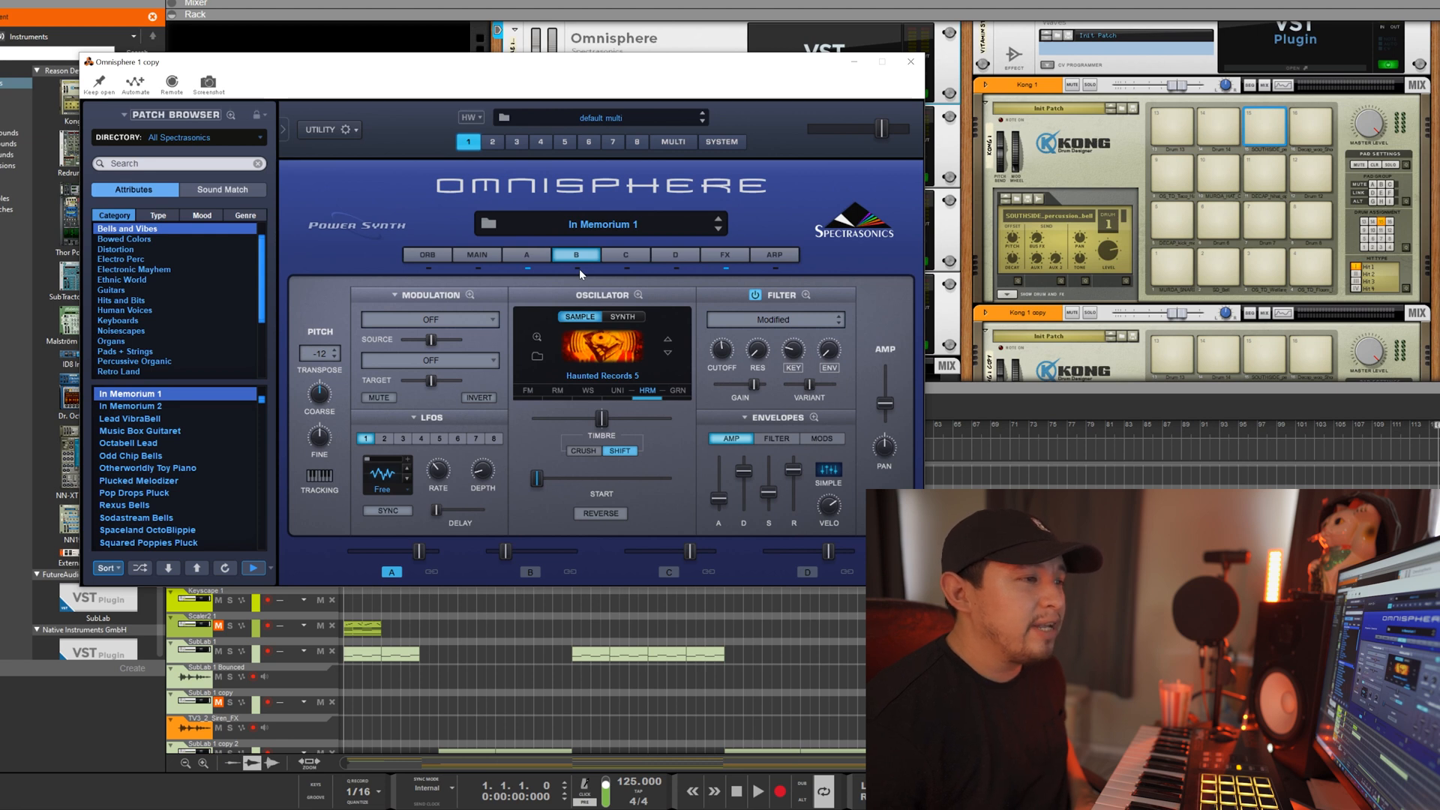
left_click(724, 256)
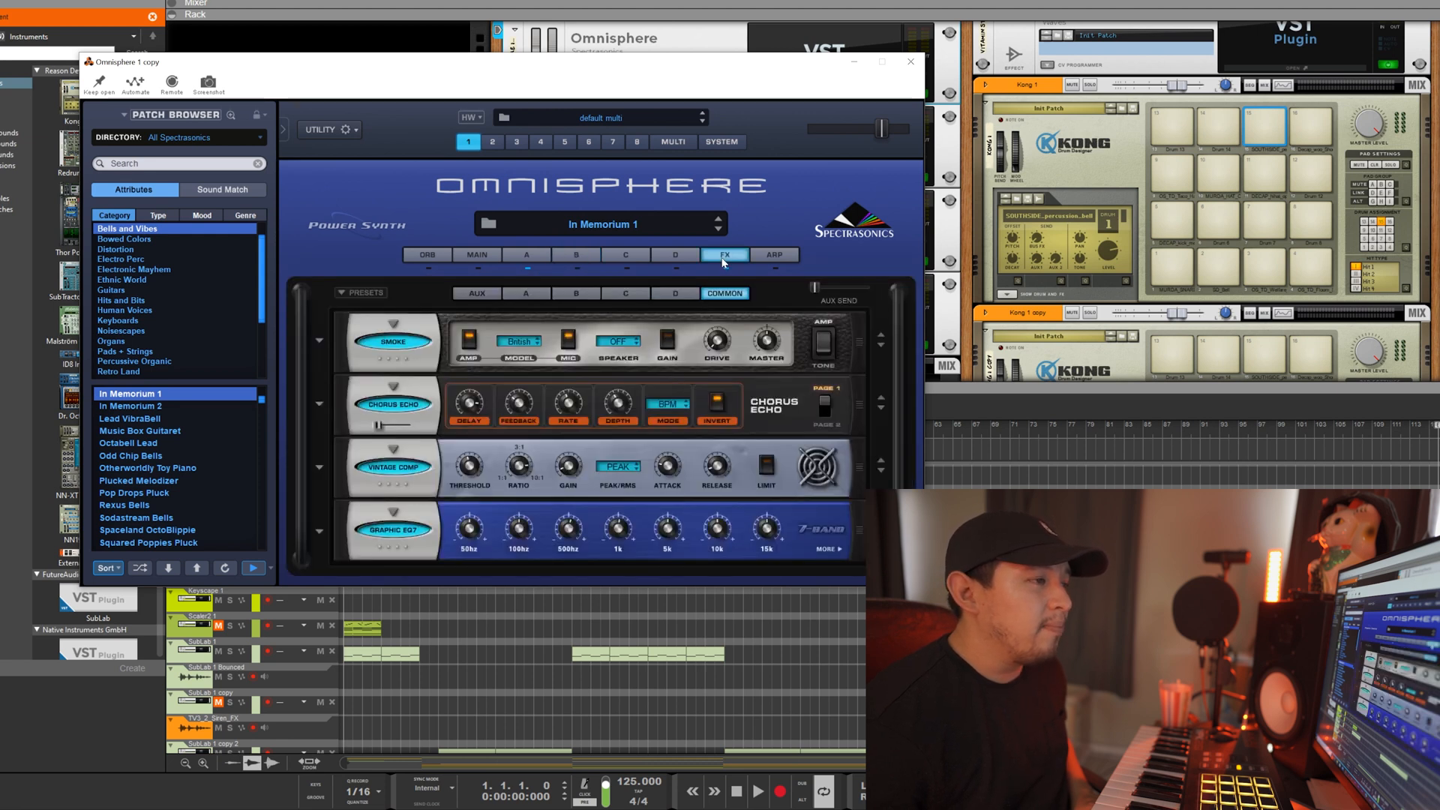
left_click(528, 257)
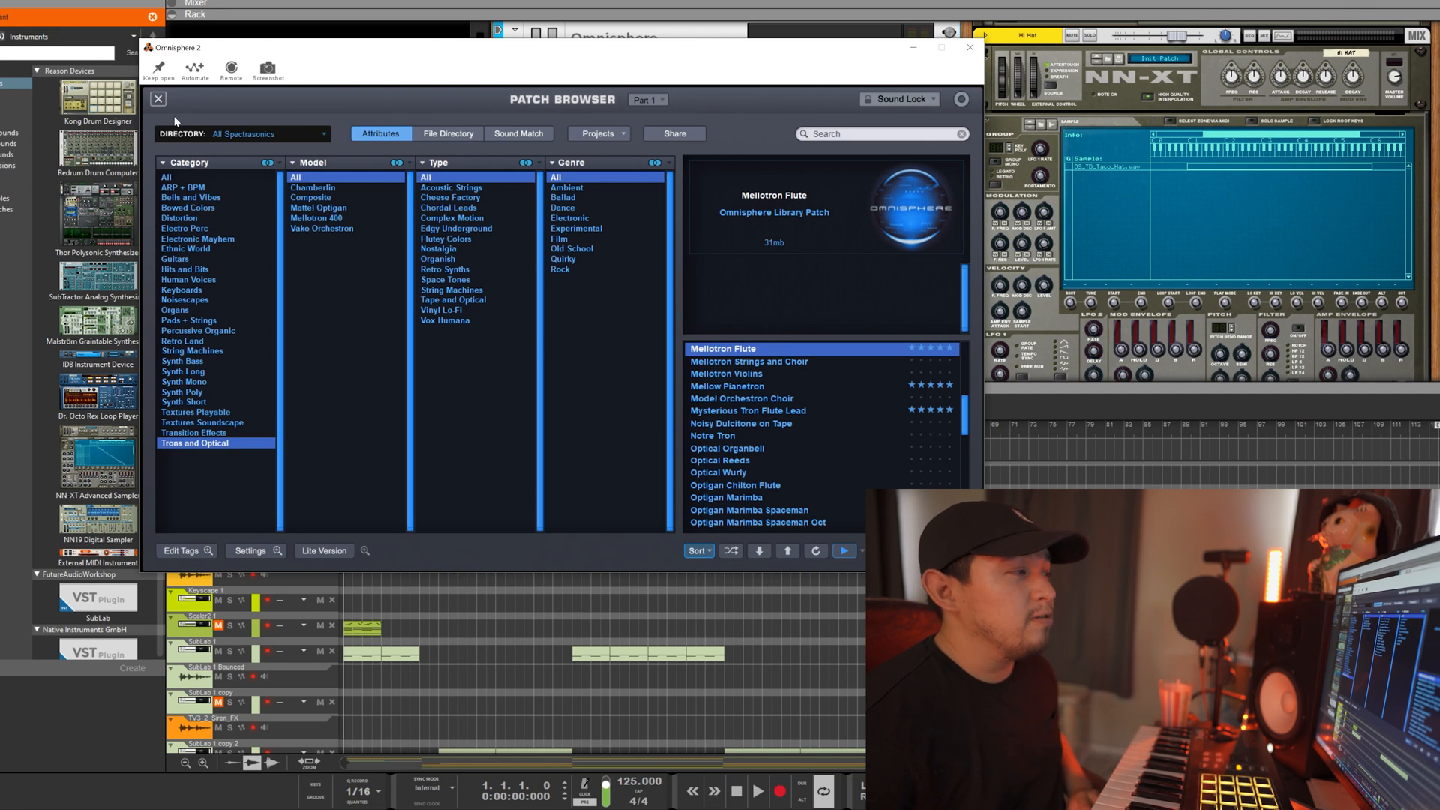
Examine the Mellotron Flute patch and its effects in Omnisphere 2, and view the SubLab 1 instrument's bass settings, closing it when done
left_click(157, 98)
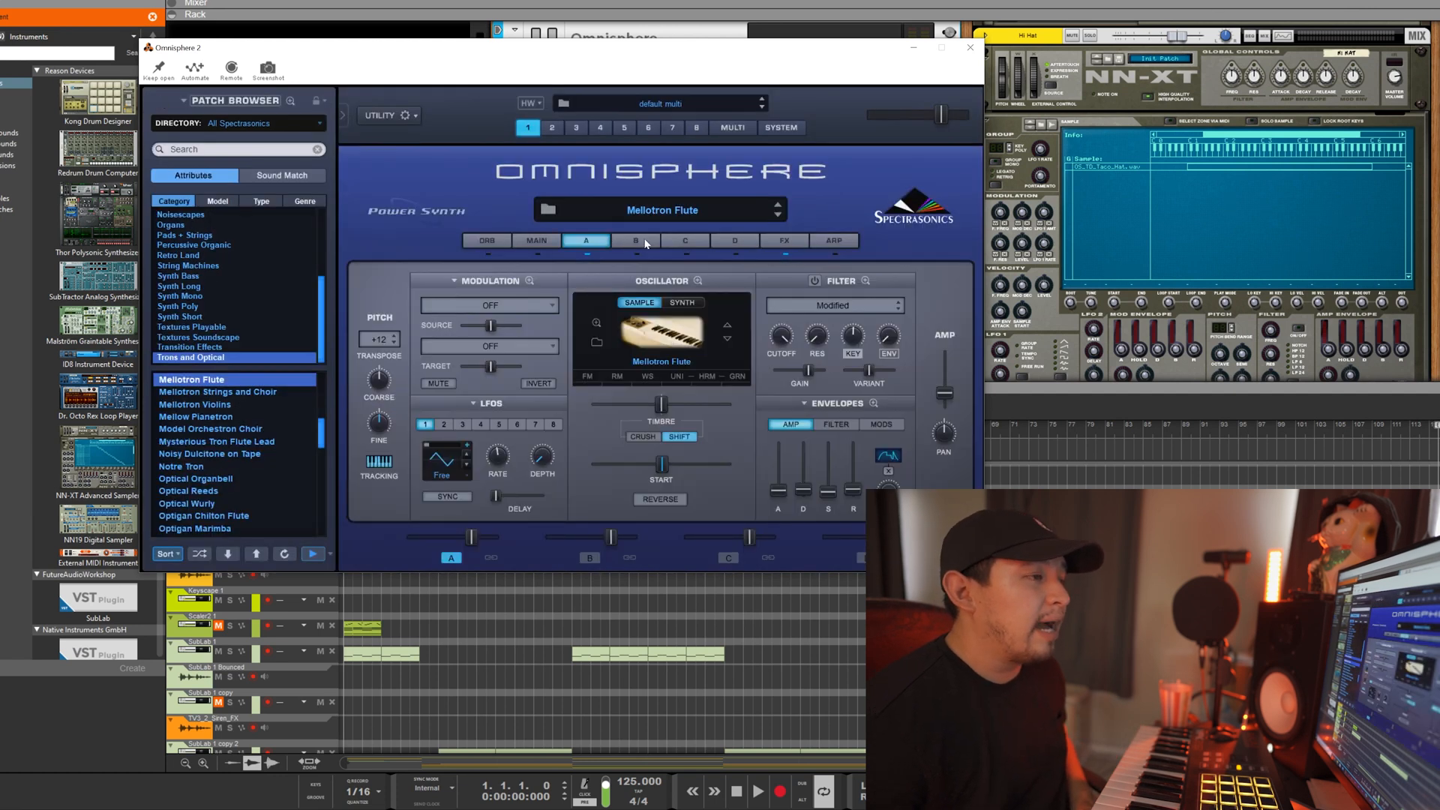
left_click(788, 241)
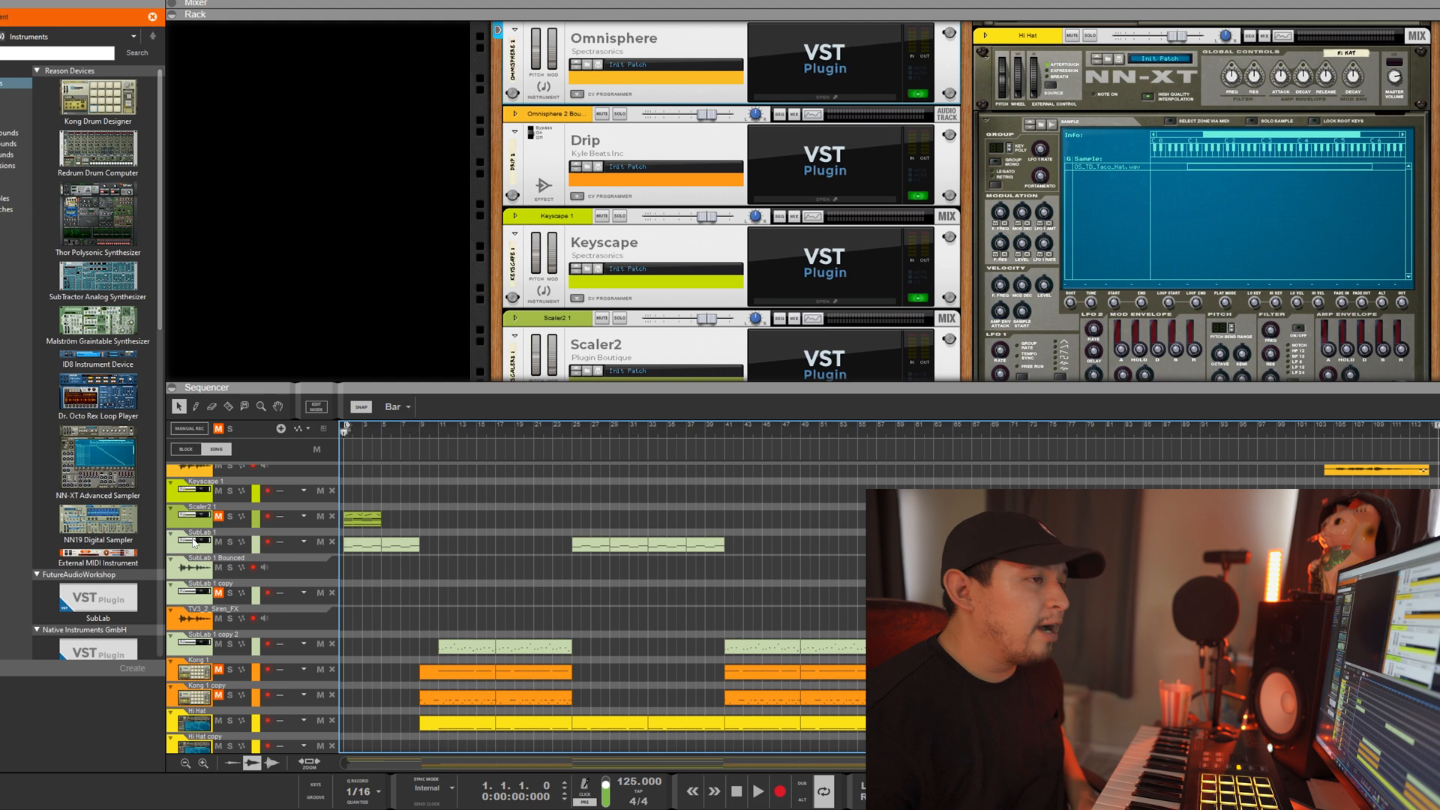
left_click(1263, 99)
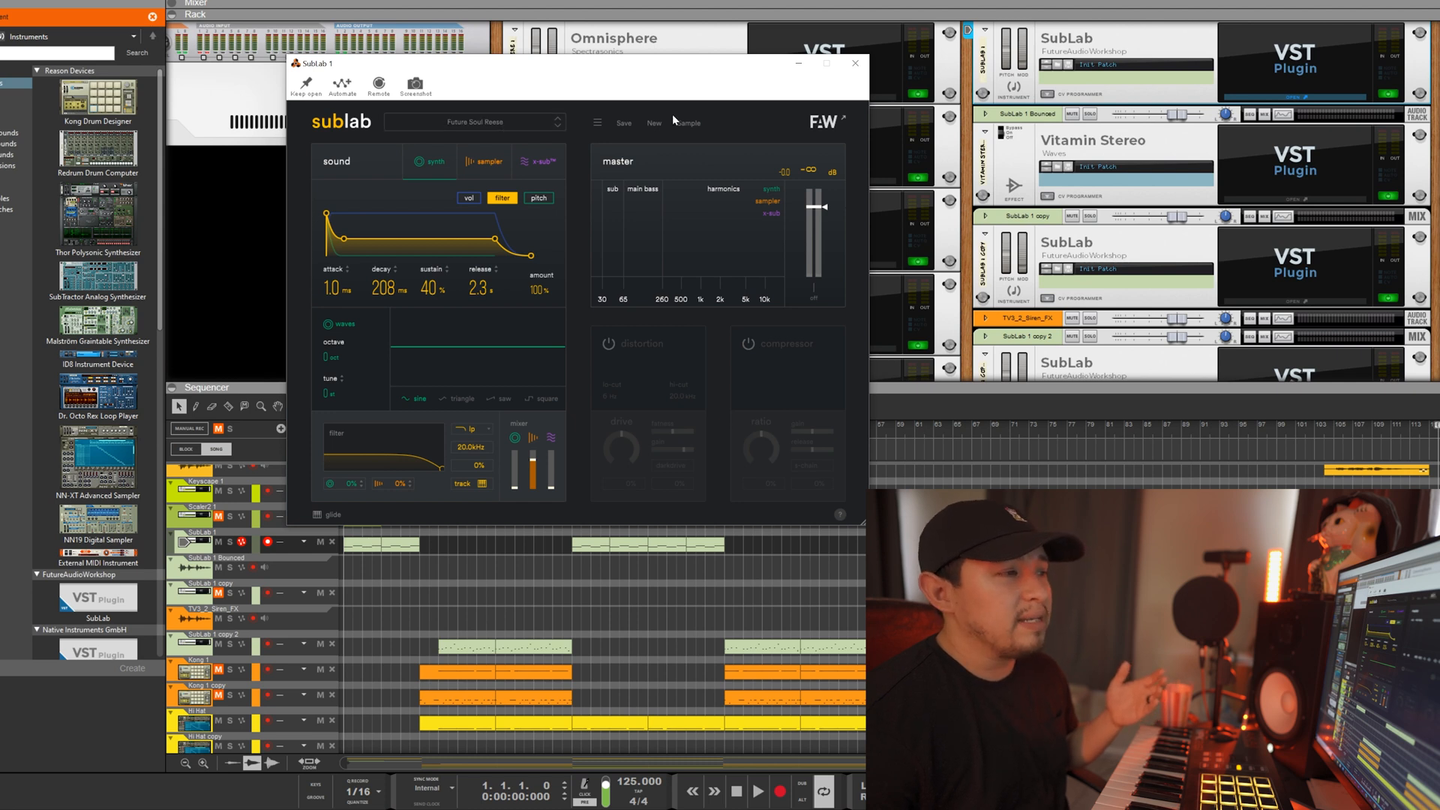
left_click(856, 66)
Open the SubLab 1 copy 2 instrument, audition its track soloed from bar 11, and review its sampler and mixer settings
scroll(1203, 288, "down", 3)
left_click(1313, 264)
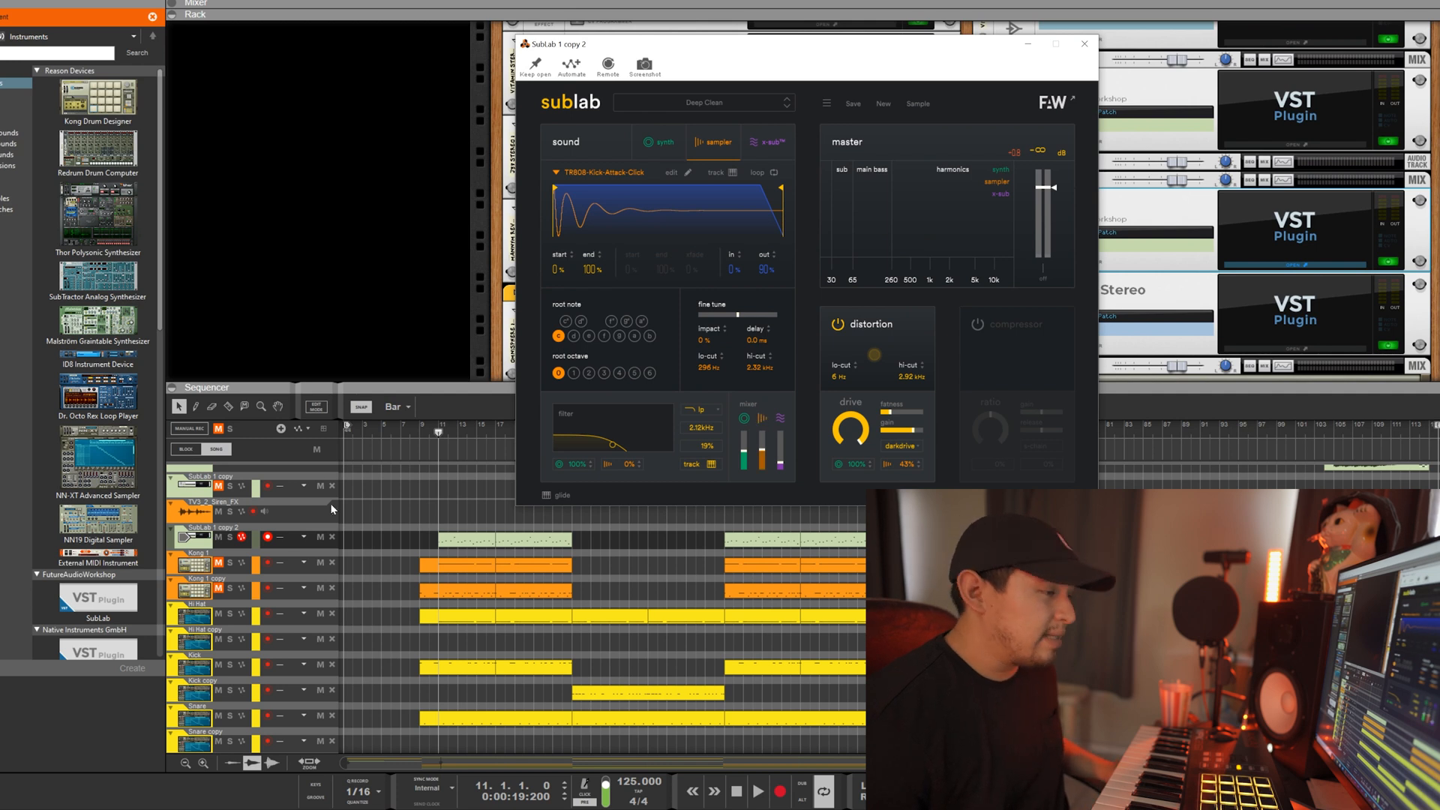
left_click(230, 537)
key("space")
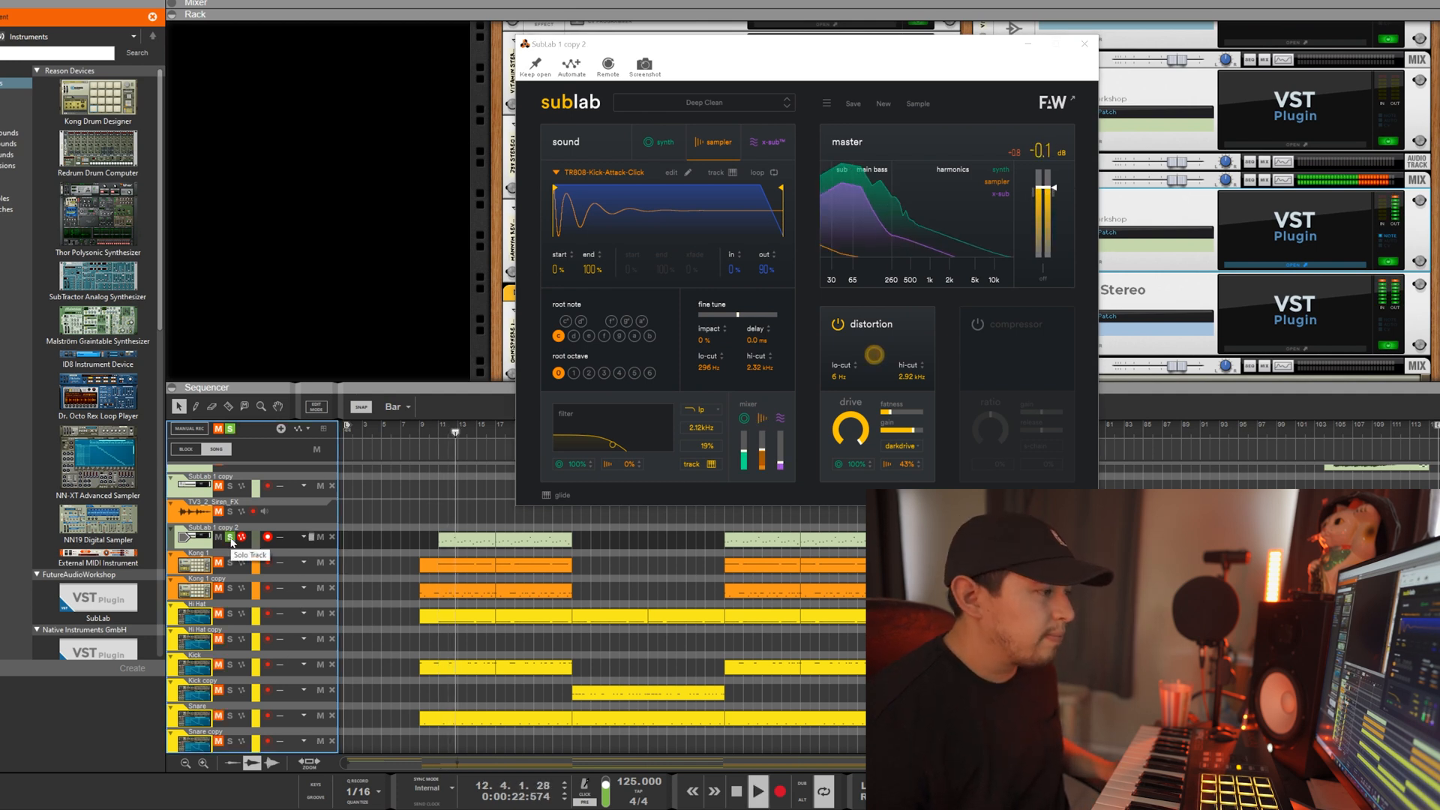
left_click(230, 537)
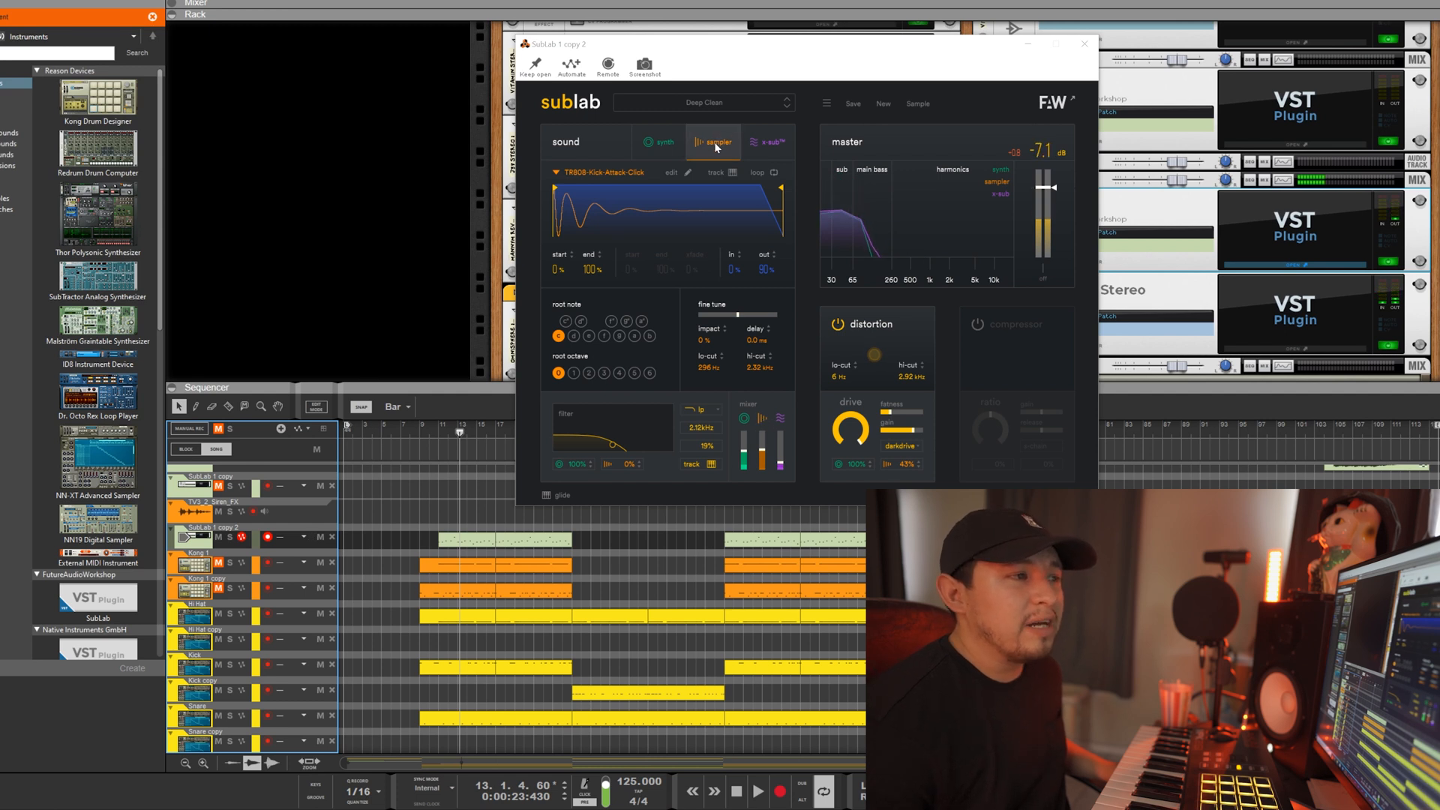
left_click(763, 421)
left_click(627, 514)
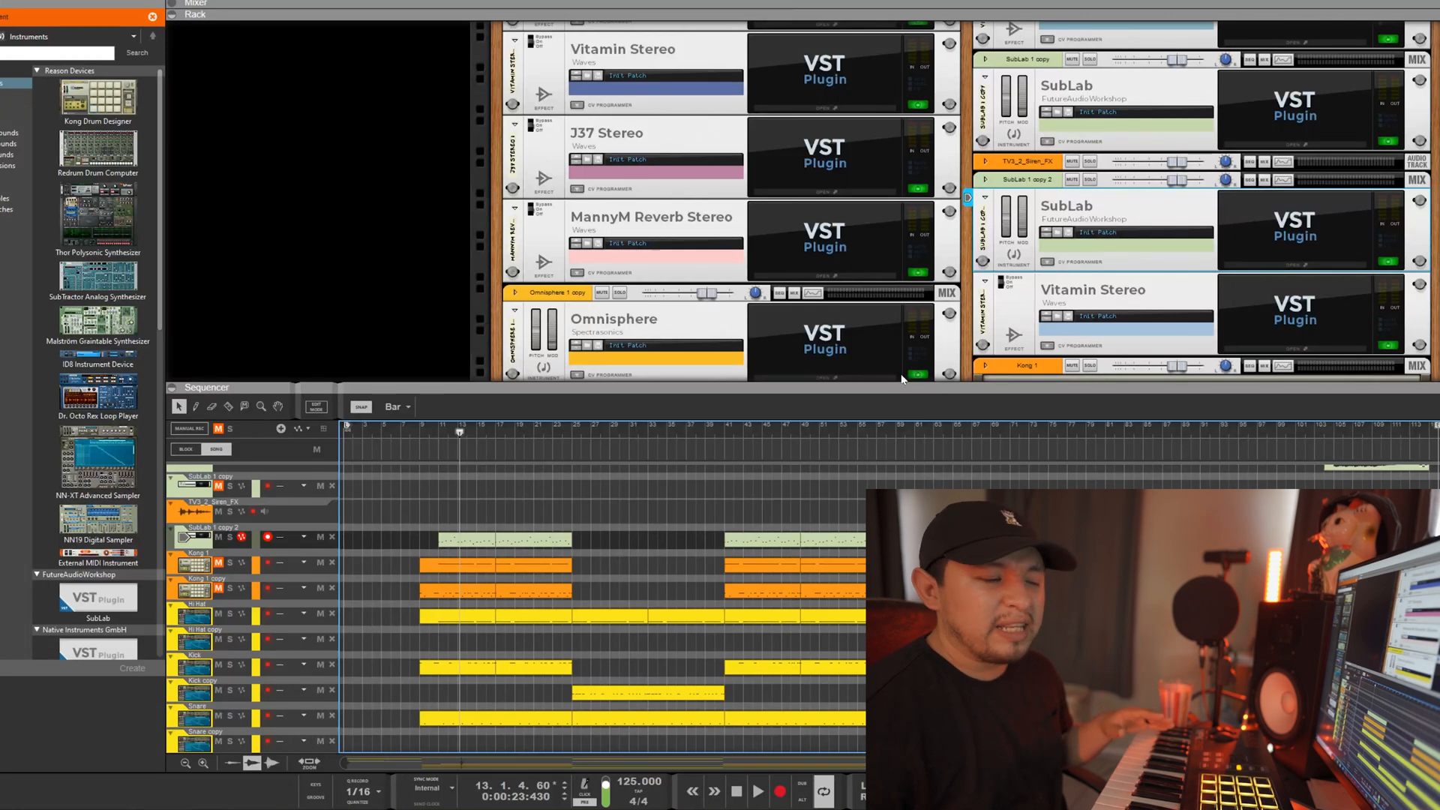
Switch to the Splice sample library and preview OS_TD_Taco_Hat.wav in the "os hat" search results
key("alt+Tab")
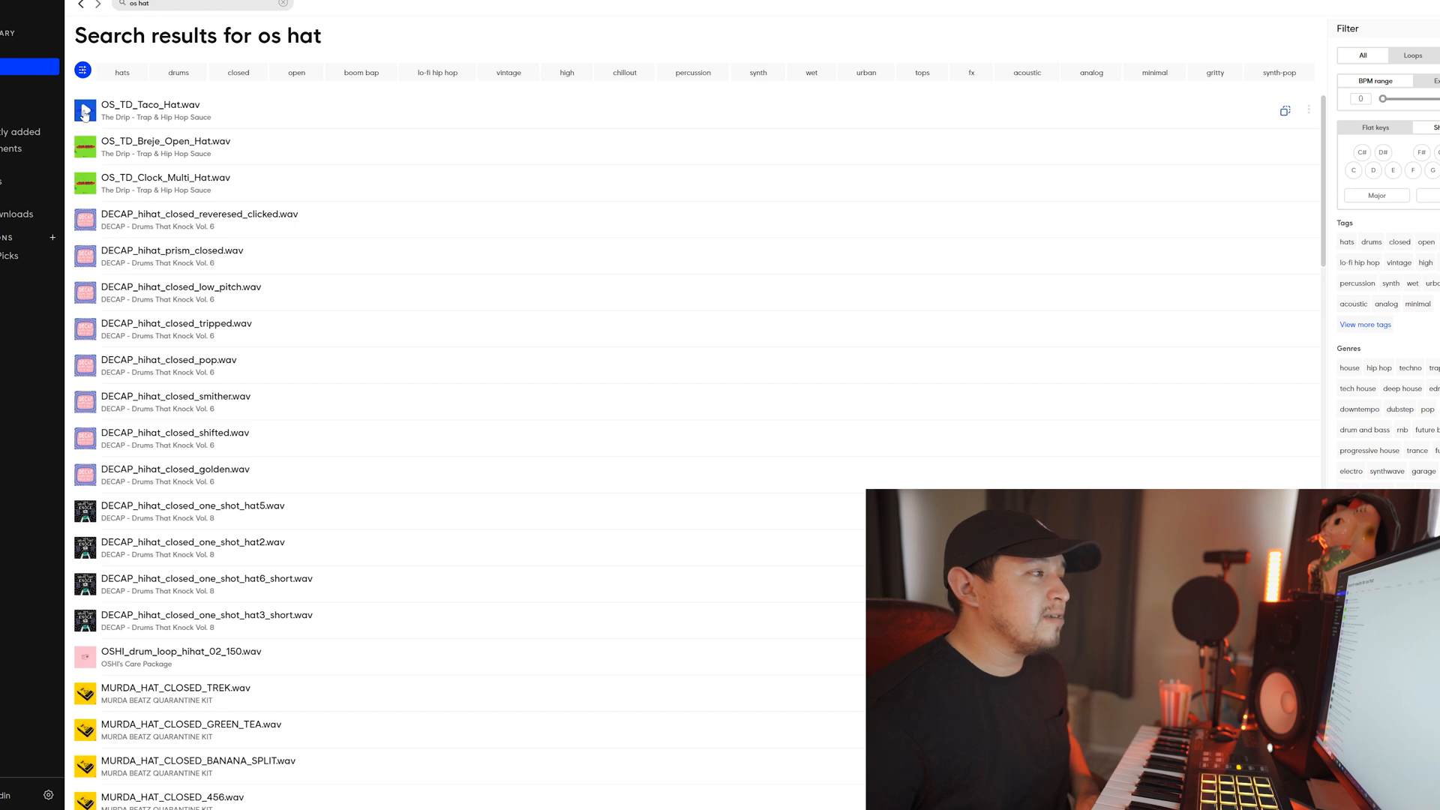
left_click(85, 111)
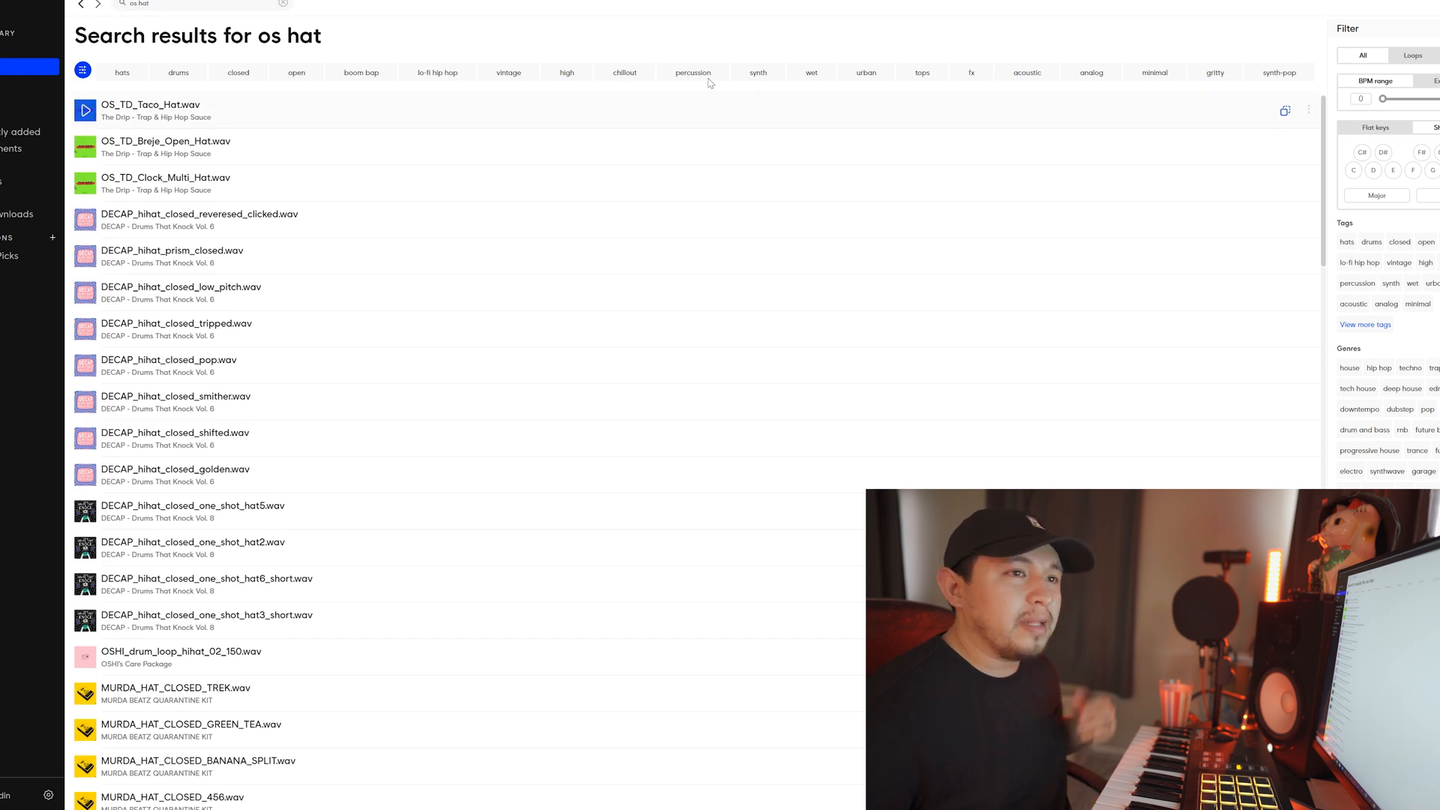